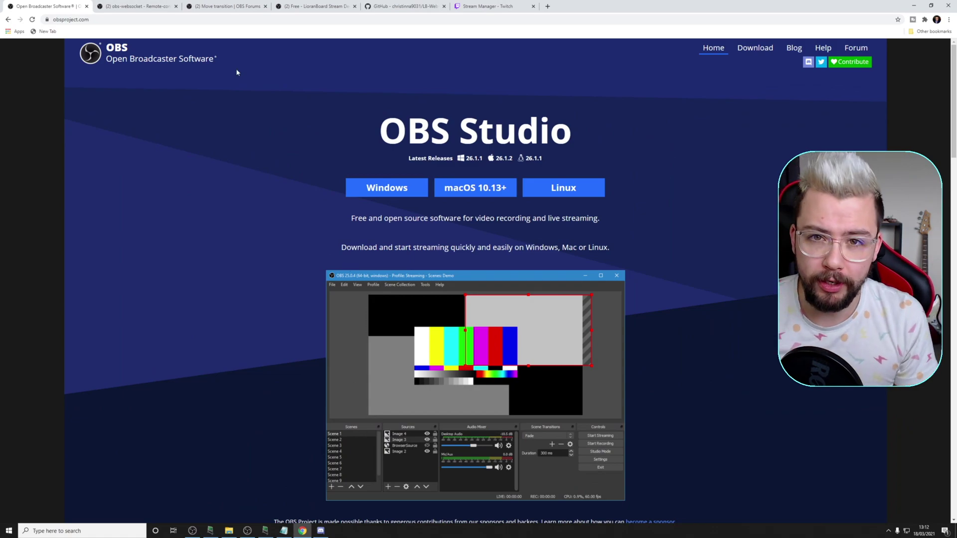
# Look over the OBS forum pages for obs-websocket, Move transition and LioranBoard Stream Deck/Animator
pyautogui.click(135, 6)
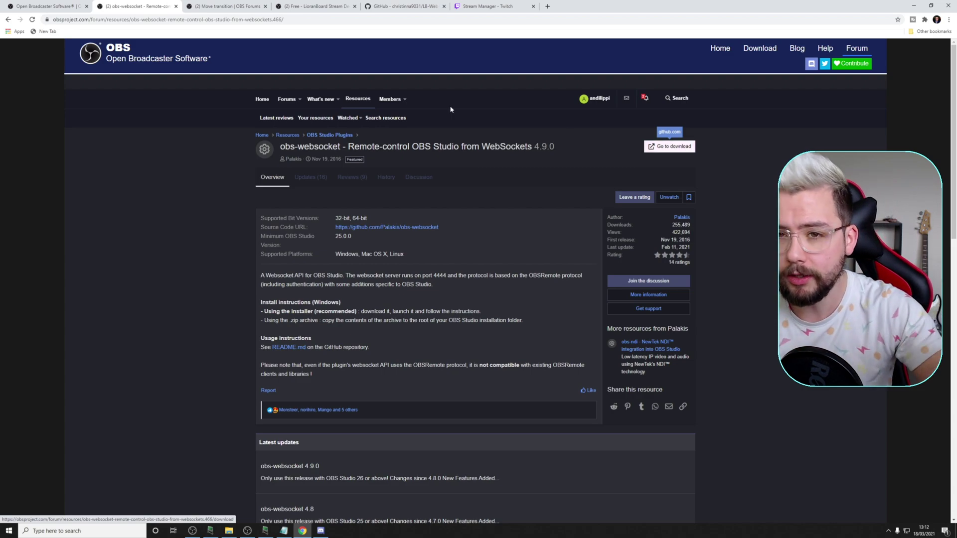
pyautogui.click(217, 9)
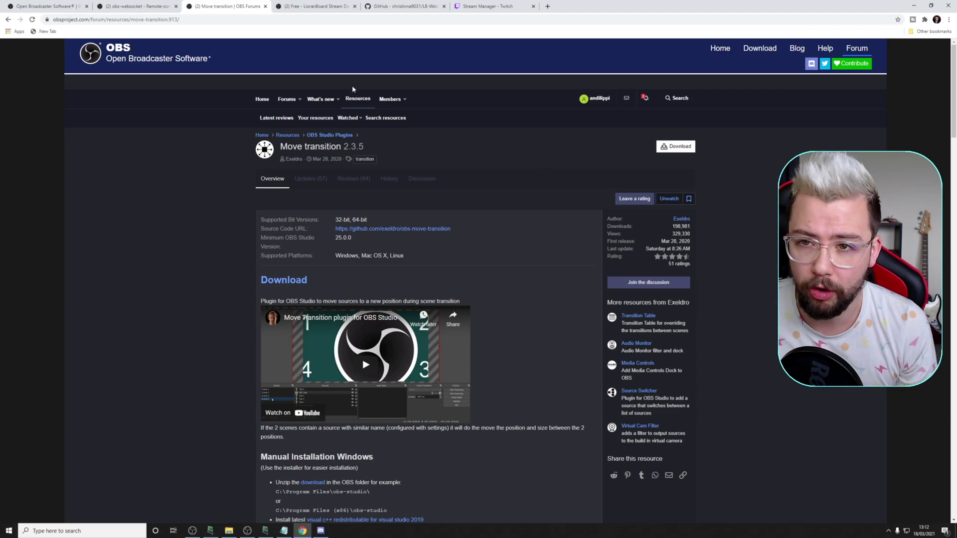
pyautogui.click(315, 6)
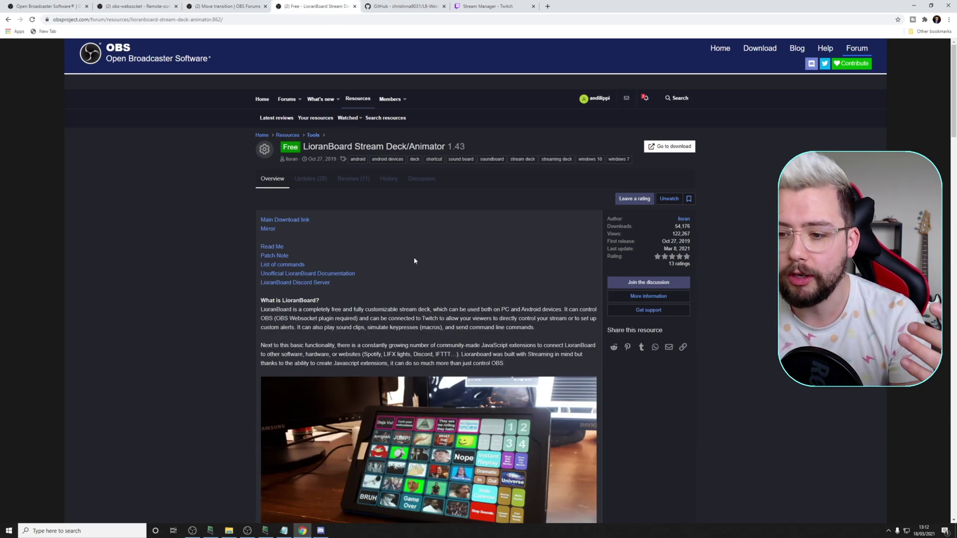
pyautogui.scroll(-10, 411, 279)
pyautogui.scroll(10, 409, 296)
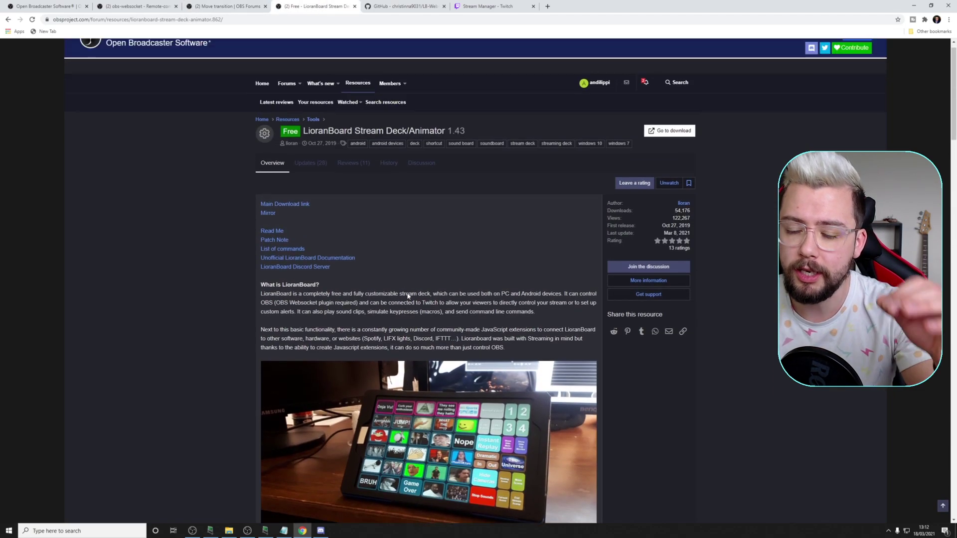
pyautogui.scroll(1, 407, 296)
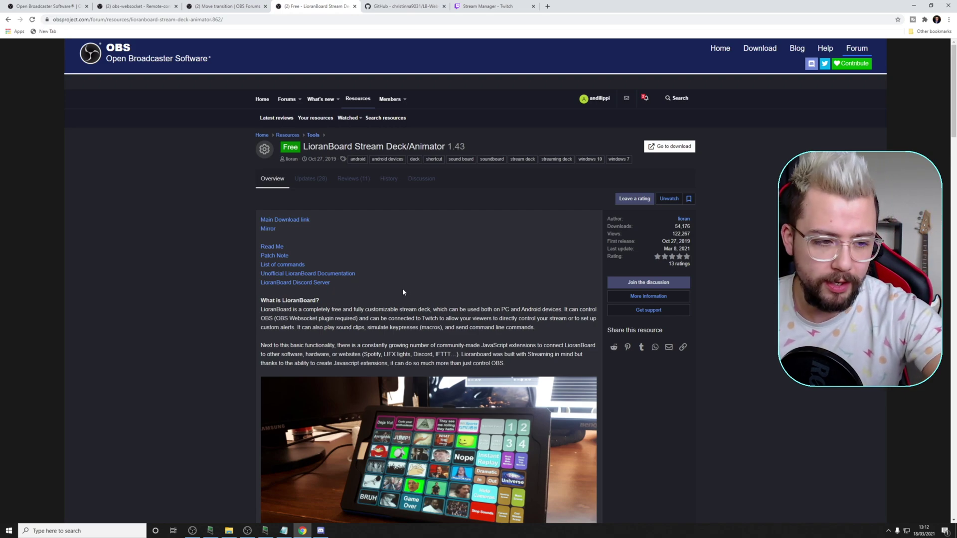
# Download web.request.lbe from the latest release of the LB-Web-Request repository on GitHub
pyautogui.click(387, 4)
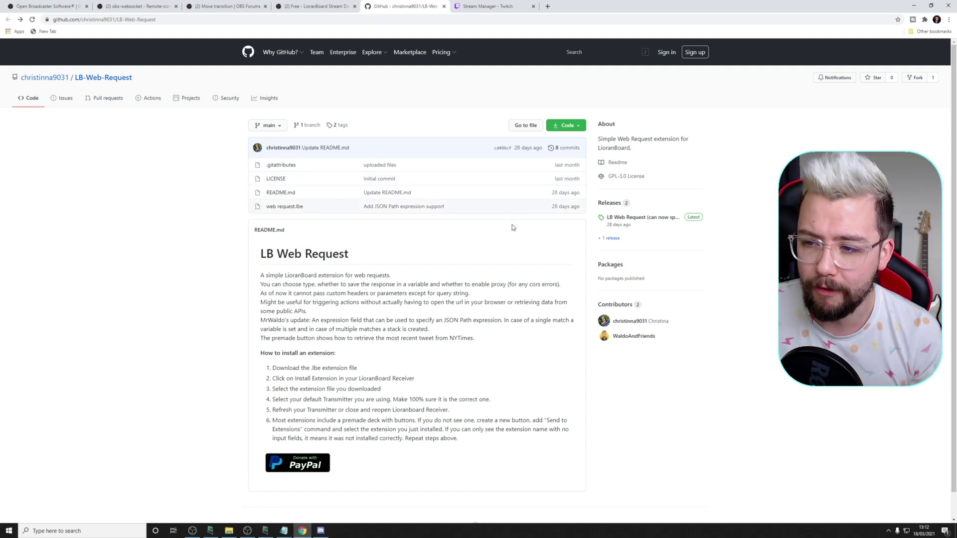
pyautogui.click(627, 219)
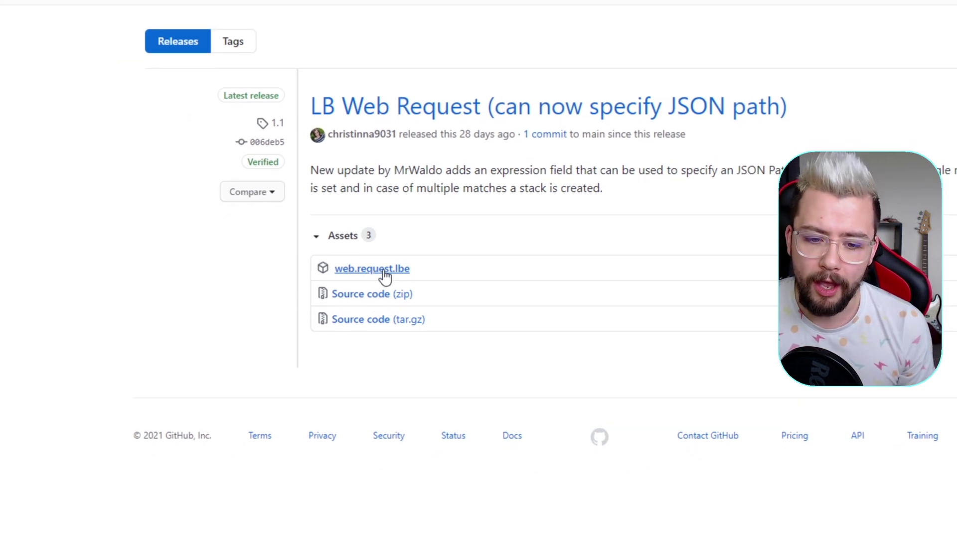
pyautogui.click(384, 271)
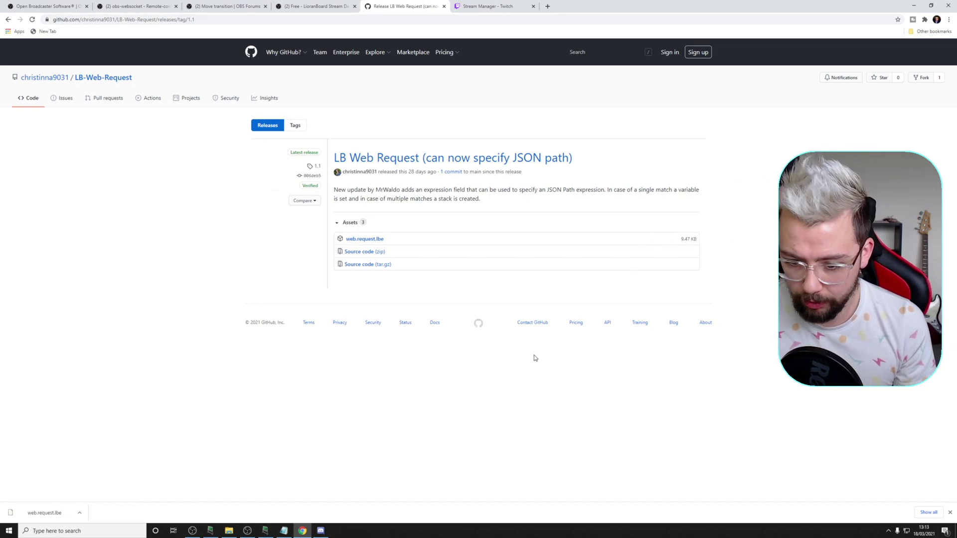
# Switch to Discord and look through the LioranBoard releases channel for the Channel Points API and Timer extension posts
pyautogui.click(320, 530)
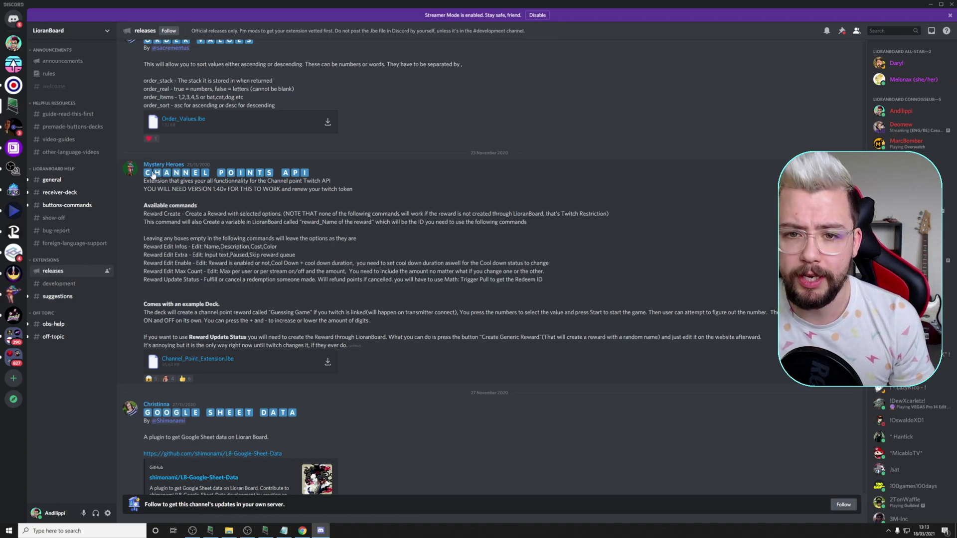
pyautogui.hotkey('ctrl', '/')
pyautogui.press('Escape')
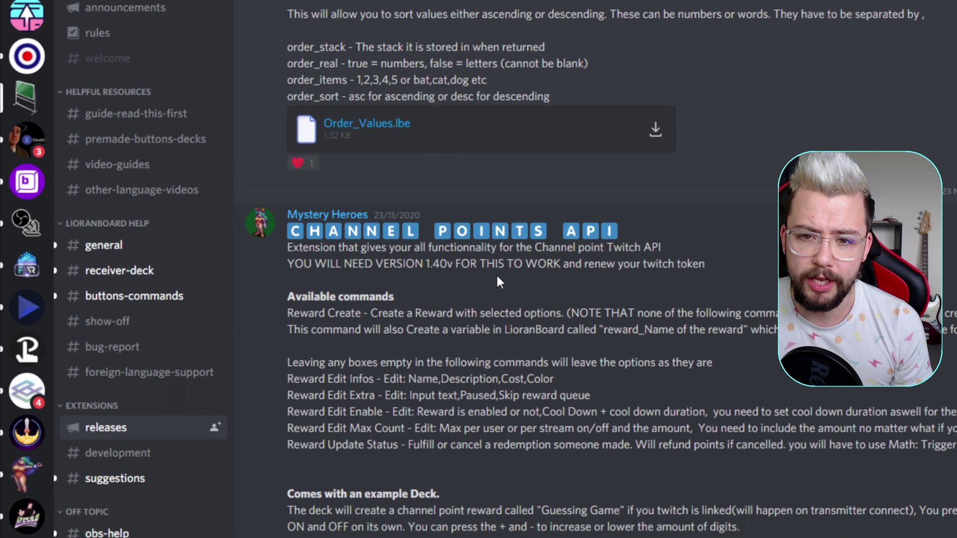
pyautogui.hotkey('ctrl', '/')
pyautogui.press('Escape')
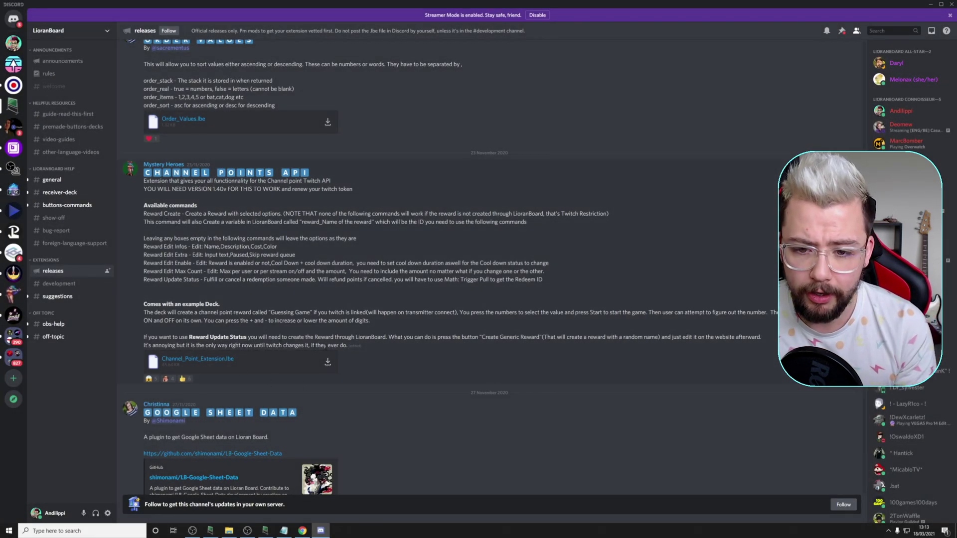
pyautogui.scroll(-15, 311, 344)
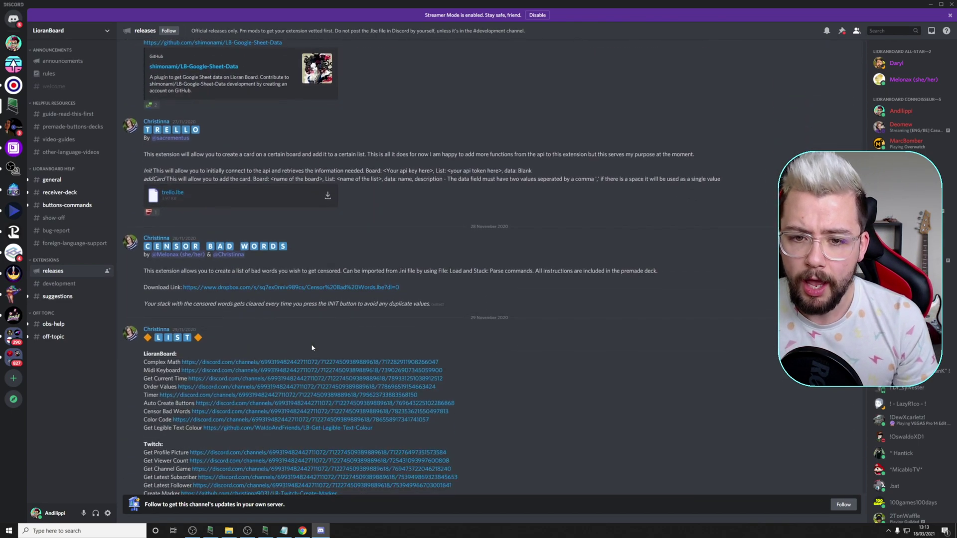
pyautogui.scroll(-10, 311, 347)
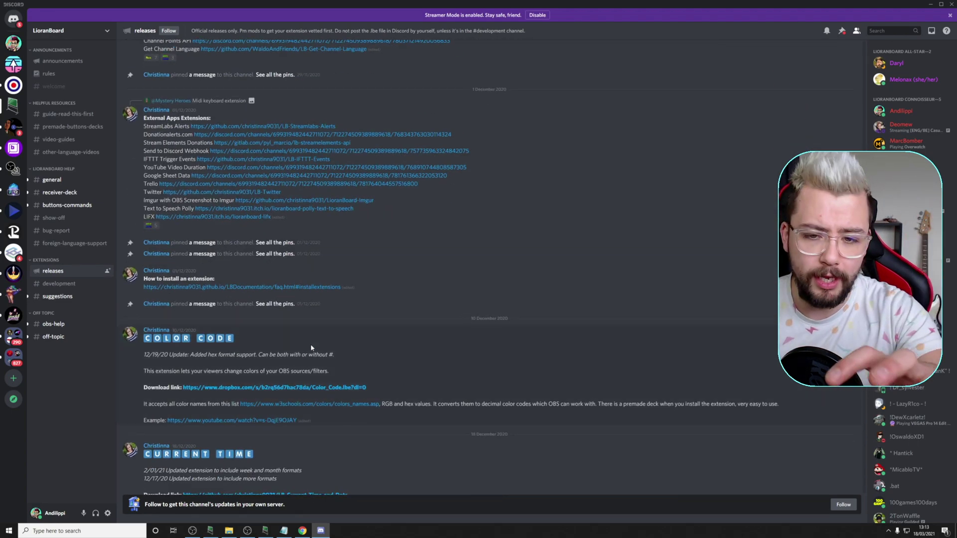
pyautogui.scroll(-1, 292, 338)
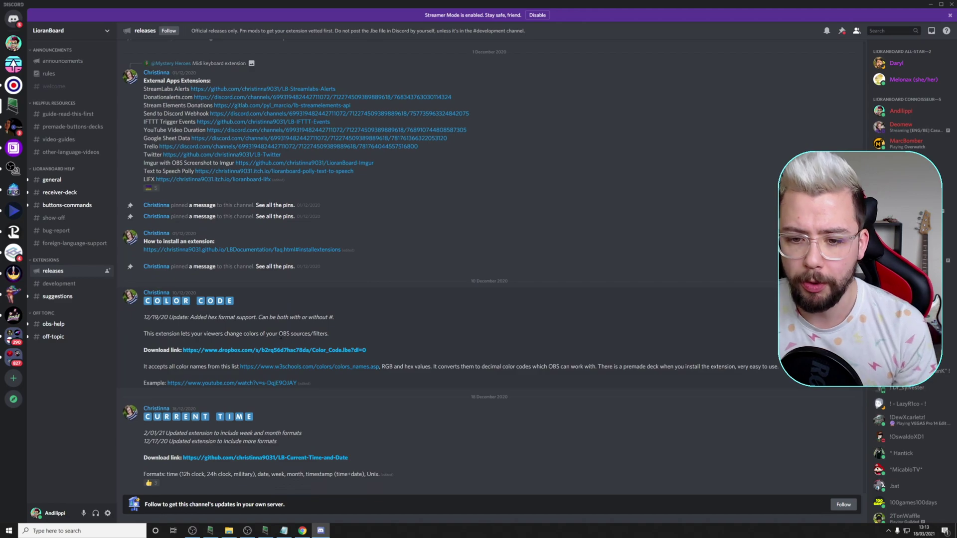
pyautogui.scroll(-9, 281, 337)
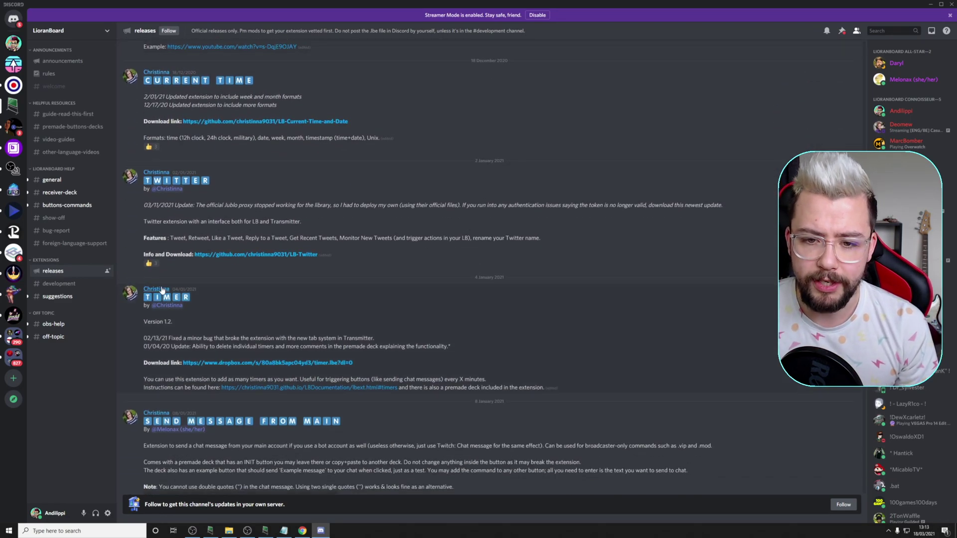
pyautogui.scroll(-1, 163, 291)
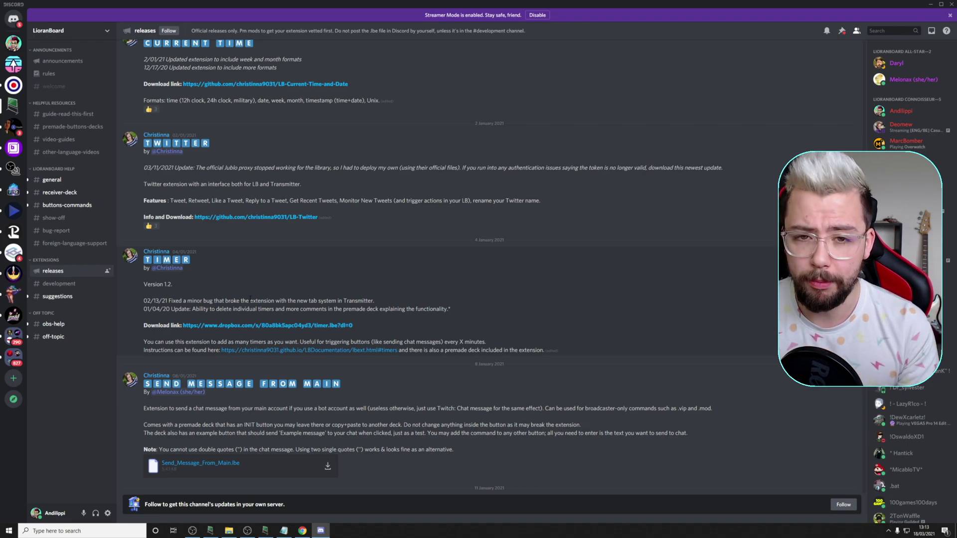
# Switch to LioranBoard Receiver and choose web.request.lbe as the extension to install
pyautogui.click(266, 531)
pyautogui.moveTo(246, 138); pyautogui.dragTo(393, 162)
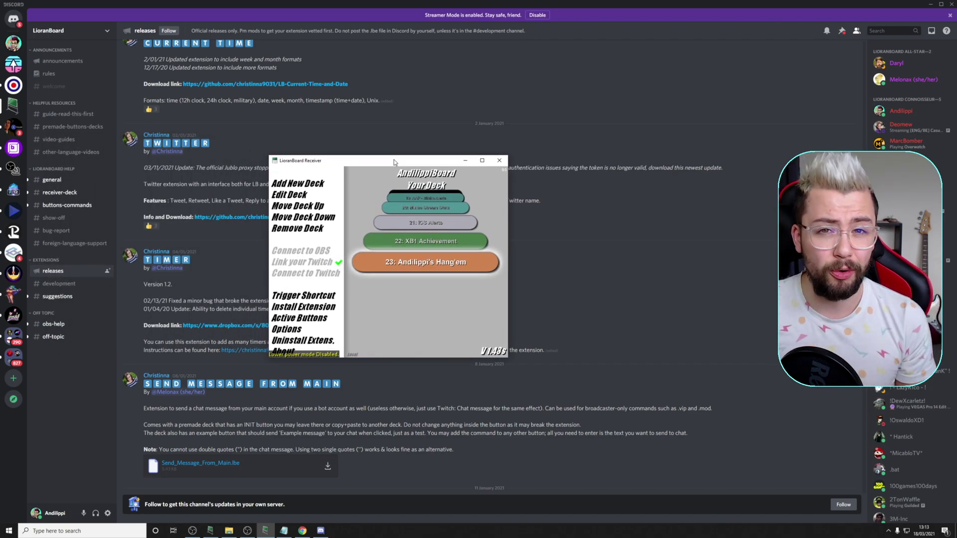
pyautogui.click(302, 311)
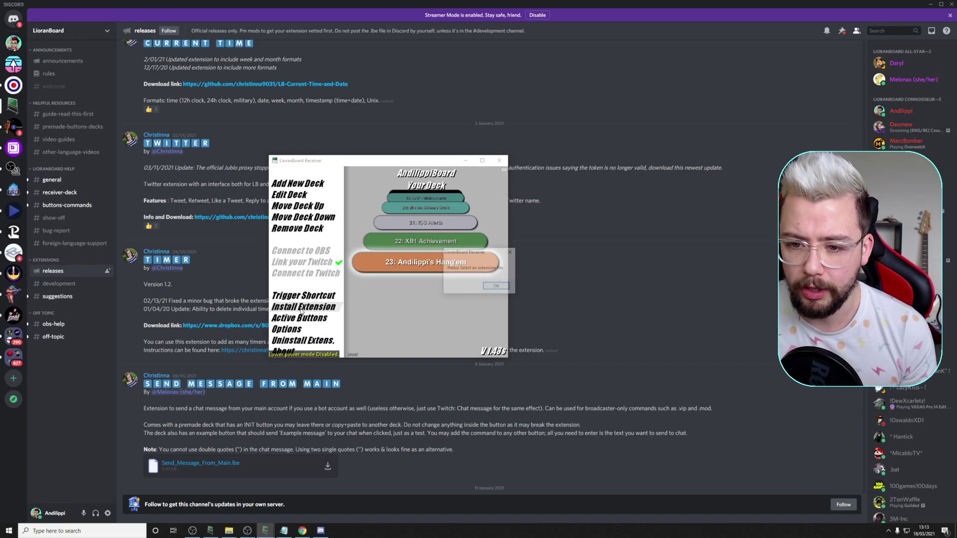
pyautogui.click(498, 287)
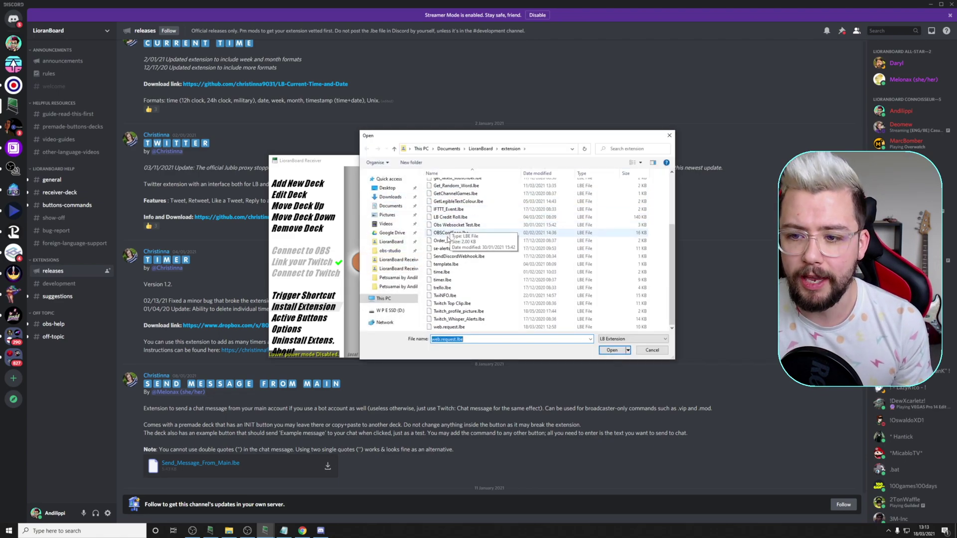
pyautogui.doubleClick(449, 327)
pyautogui.click(494, 287)
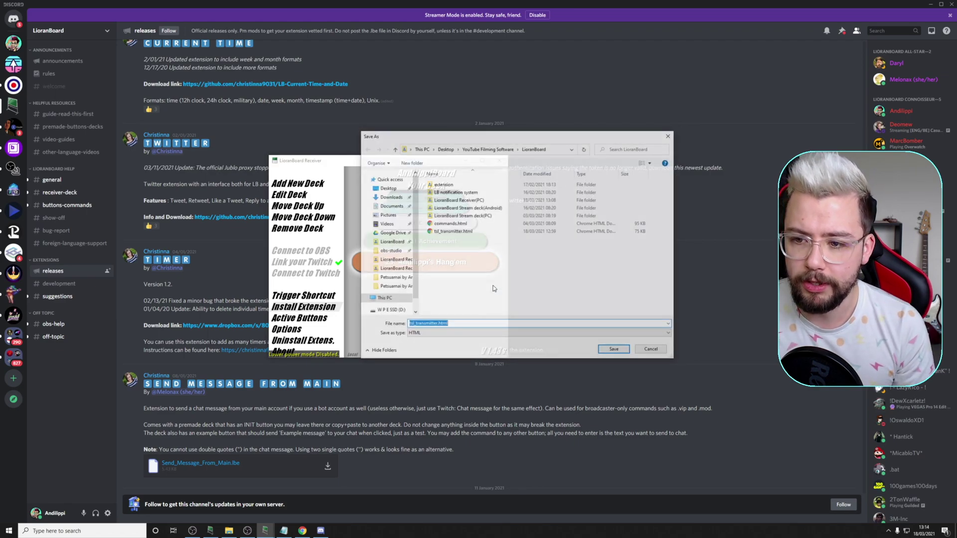
# Install the extension into tsl_transmitter.html in the Documents LioranBoard folder, replacing existing copies, and remove the Web Request Example deck
pyautogui.click(391, 241)
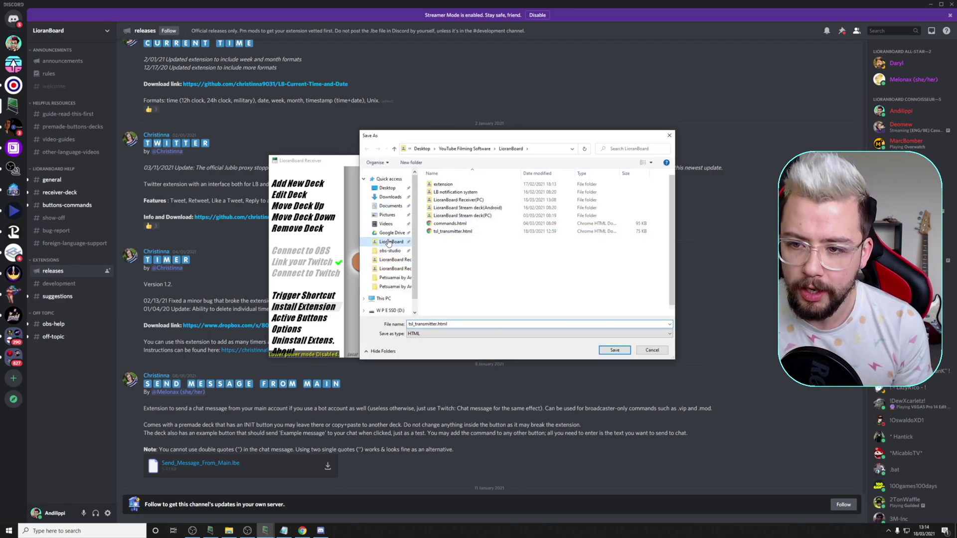
pyautogui.scroll(-1, 460, 299)
pyautogui.doubleClick(461, 310)
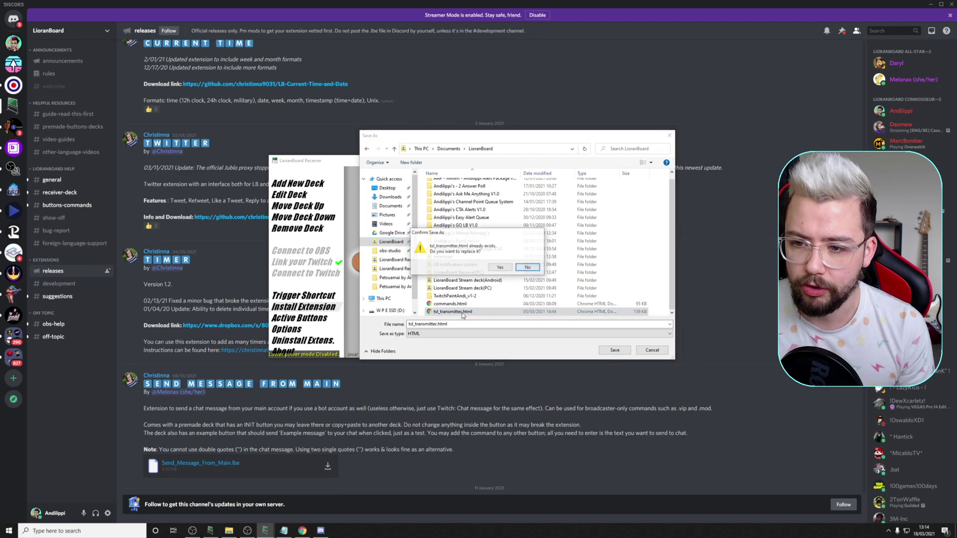
pyautogui.click(494, 268)
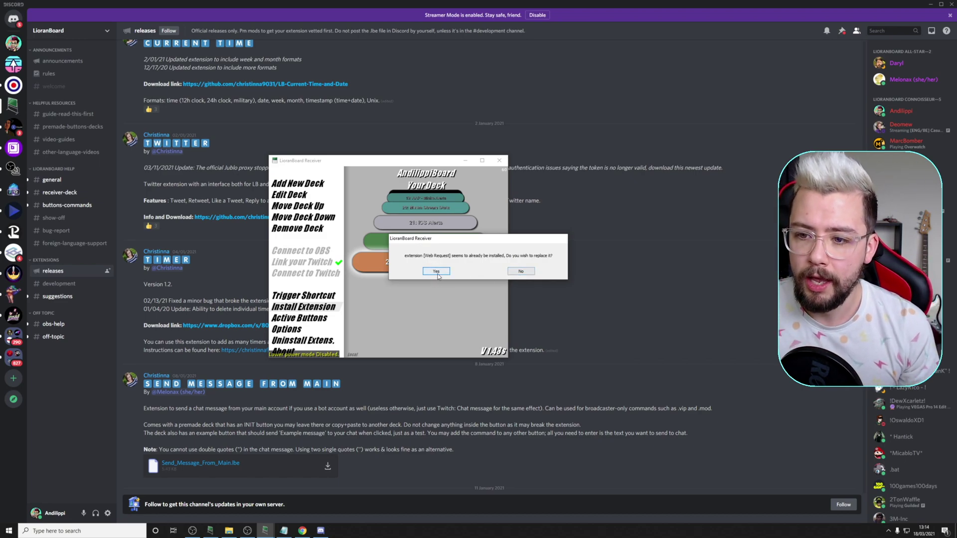
pyautogui.click(437, 270)
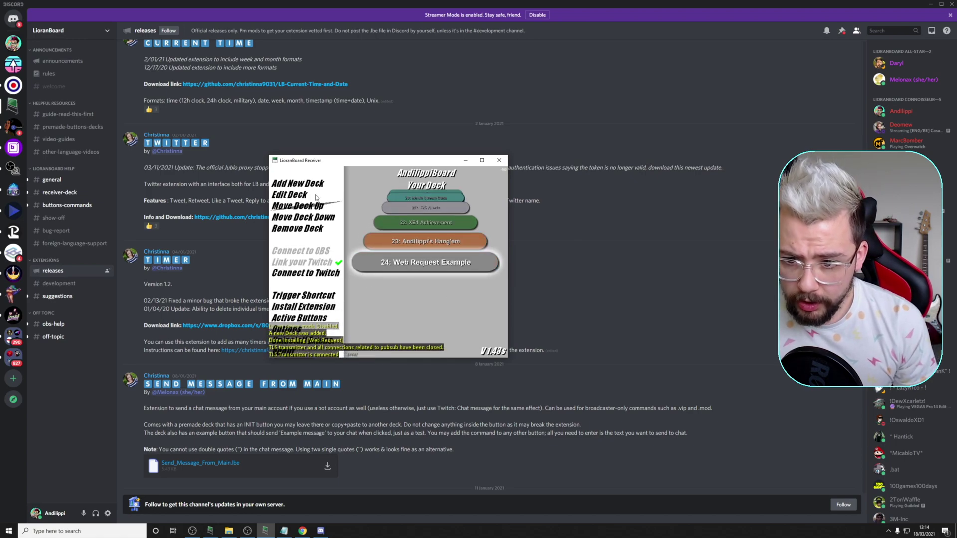
pyautogui.click(308, 228)
pyautogui.click(436, 271)
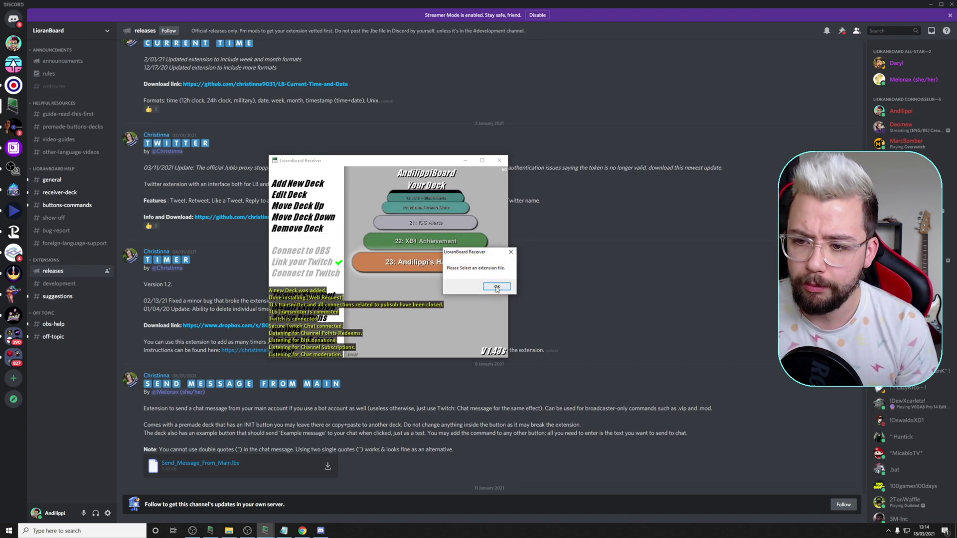
# Install the timer.lbe extension into tsl_transmitter.html, overwriting the transmitter file and replacing the installed Timer extension
pyautogui.click(496, 288)
pyautogui.scroll(-1, 455, 274)
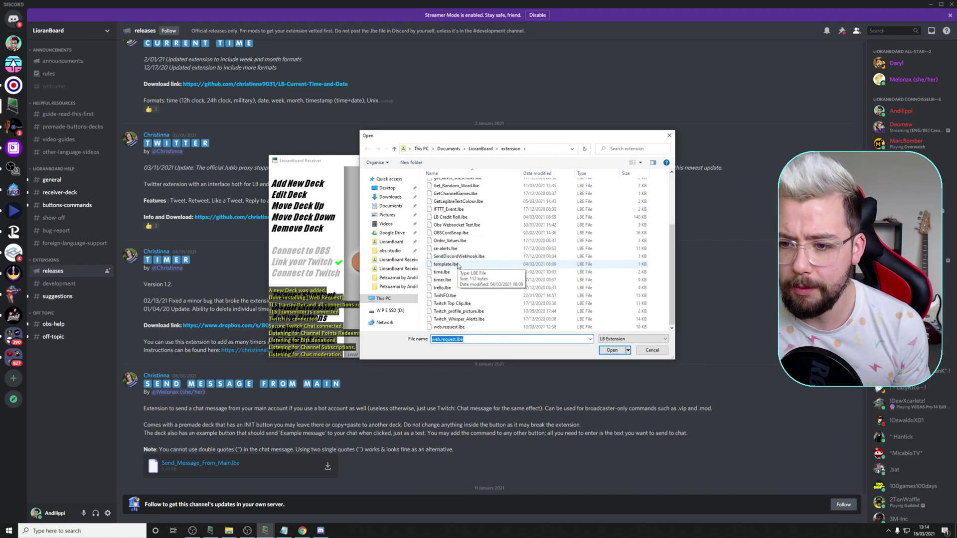
pyautogui.doubleClick(450, 286)
pyautogui.click(493, 287)
pyautogui.scroll(-1, 478, 291)
pyautogui.doubleClick(462, 312)
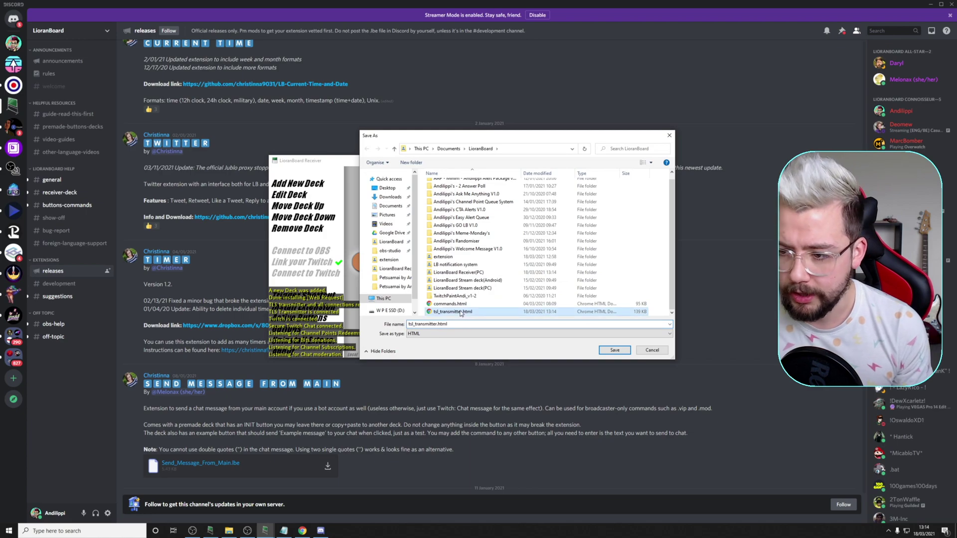
pyautogui.click(499, 268)
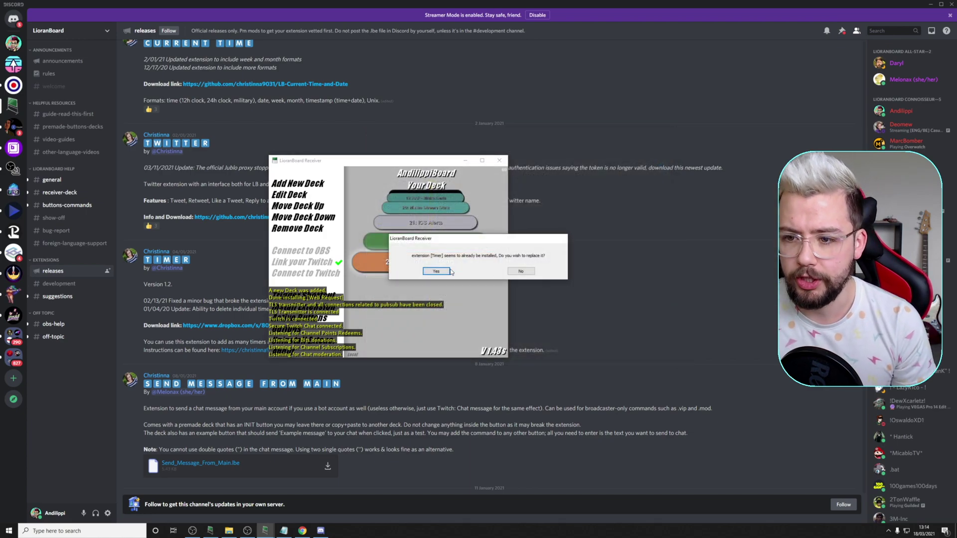
pyautogui.click(435, 271)
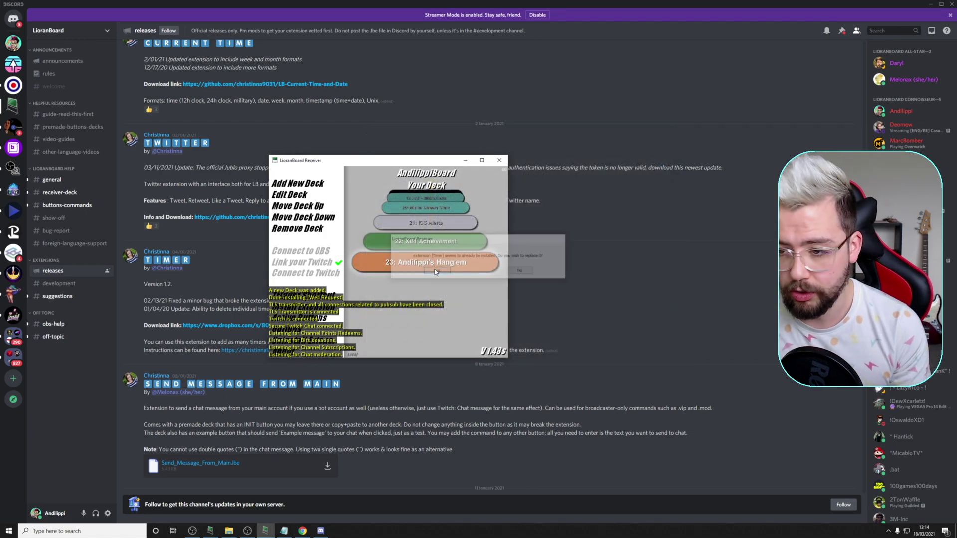
# Remove the Timers deck from the receiver
pyautogui.click(297, 228)
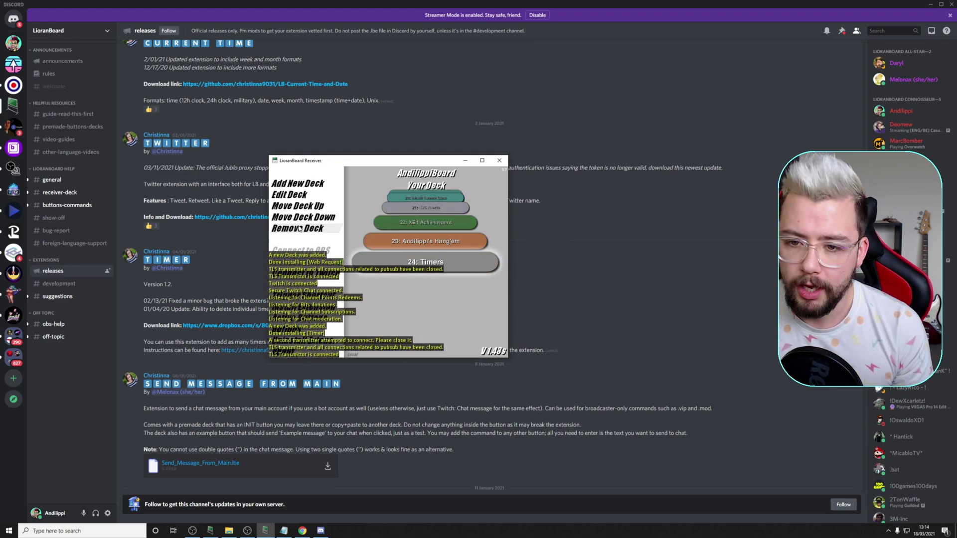
pyautogui.click(400, 272)
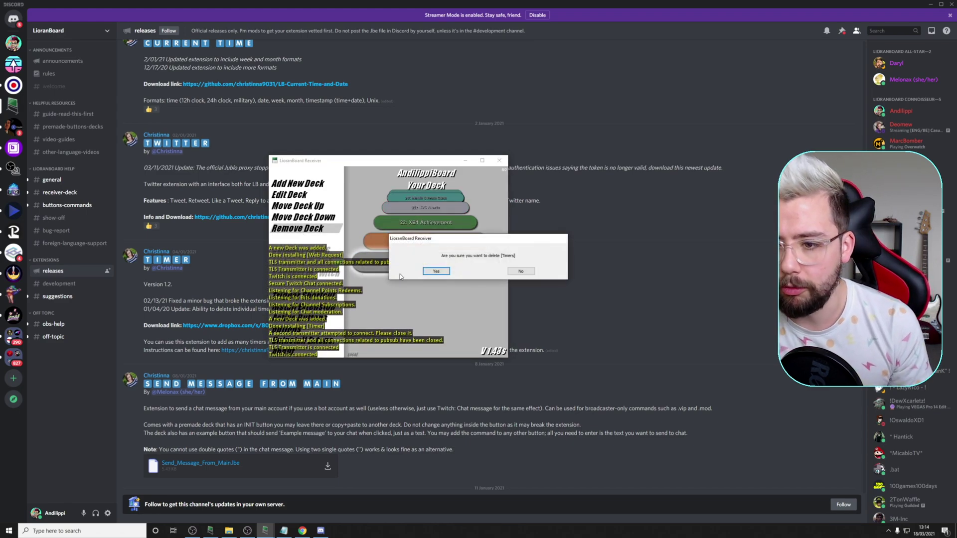
pyautogui.click(436, 271)
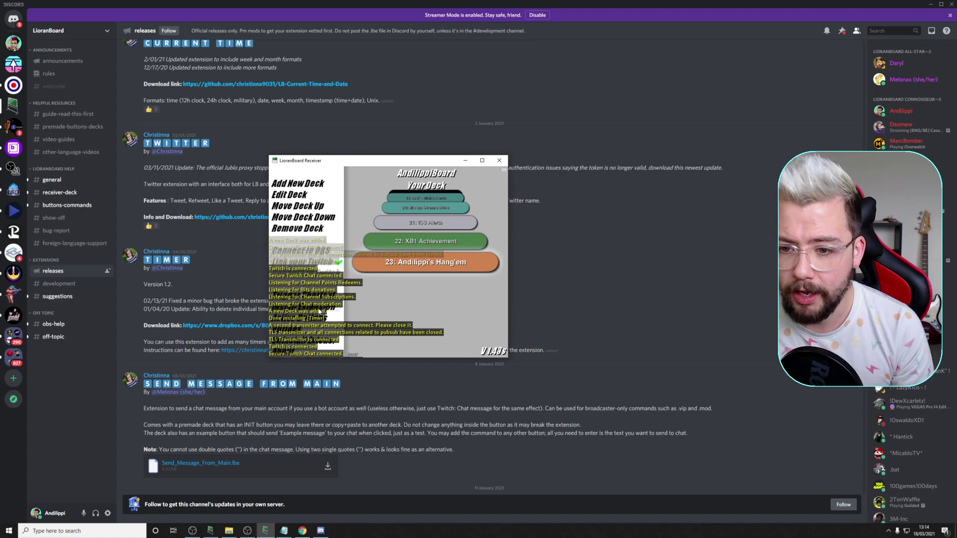
# Install Channel_Point_Extension.lbe into tsl_transmitter.html in the LioranBoard folder, overwriting the transmitter file and replacing the installed channel point extension
pyautogui.click(309, 310)
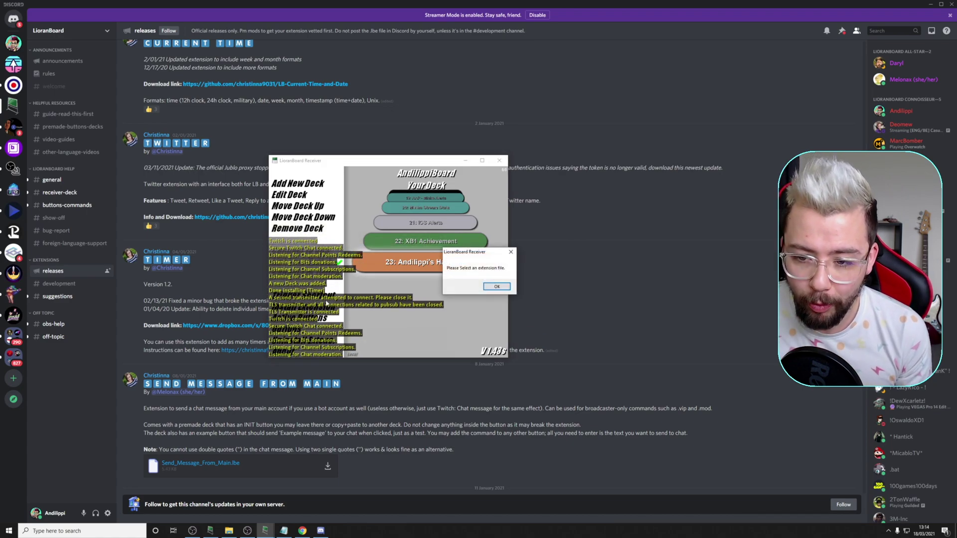
pyautogui.click(497, 286)
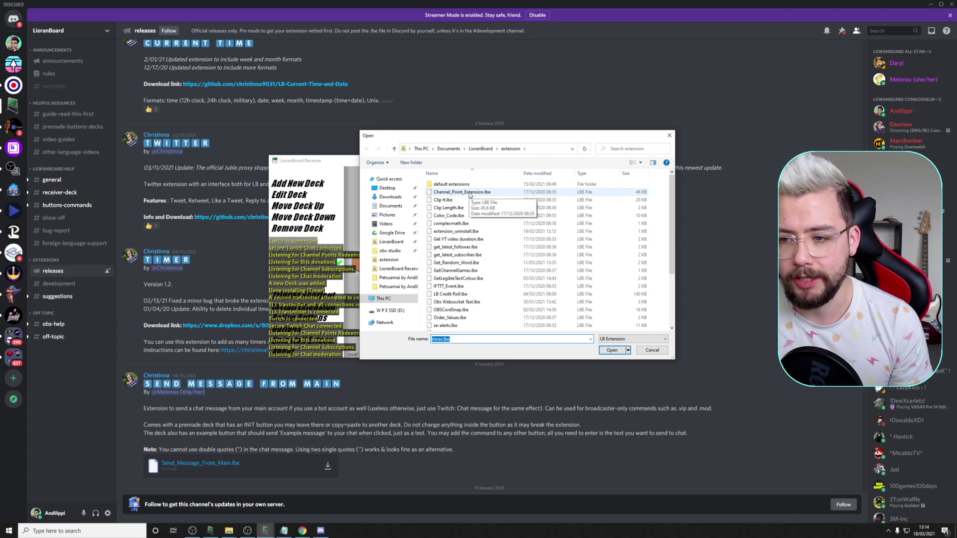
pyautogui.doubleClick(469, 193)
pyautogui.click(493, 288)
pyautogui.doubleClick(441, 312)
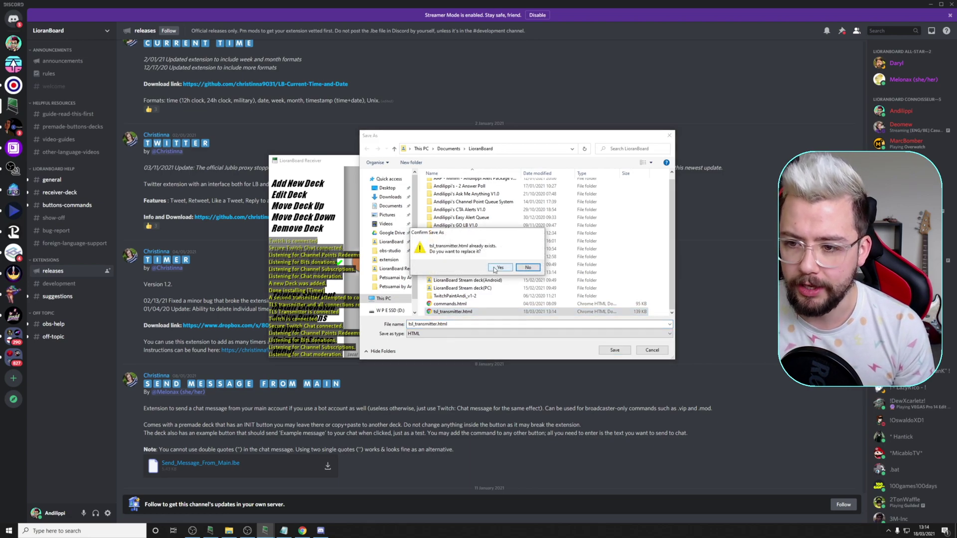
pyautogui.click(496, 268)
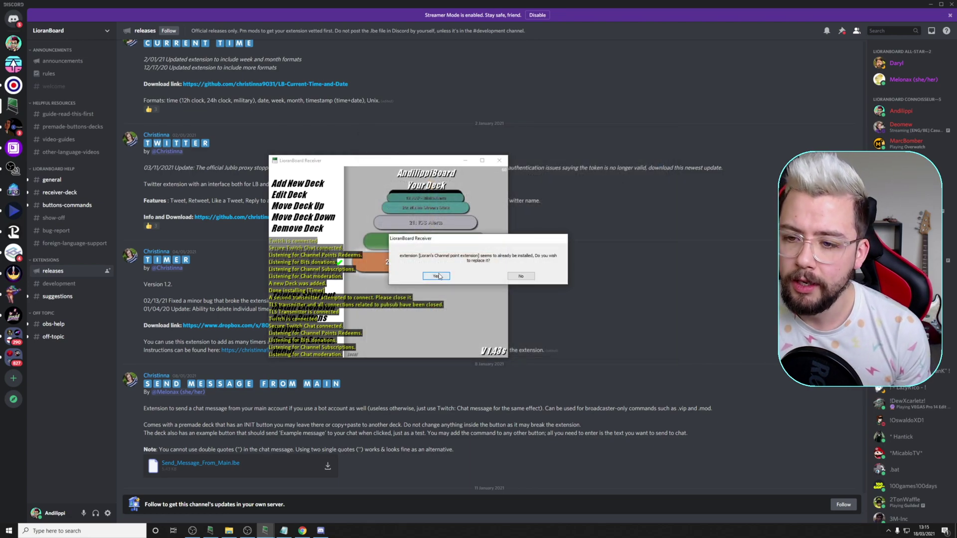
pyautogui.click(437, 275)
# Remove the Channel Point API deck from the receiver
pyautogui.click(371, 271)
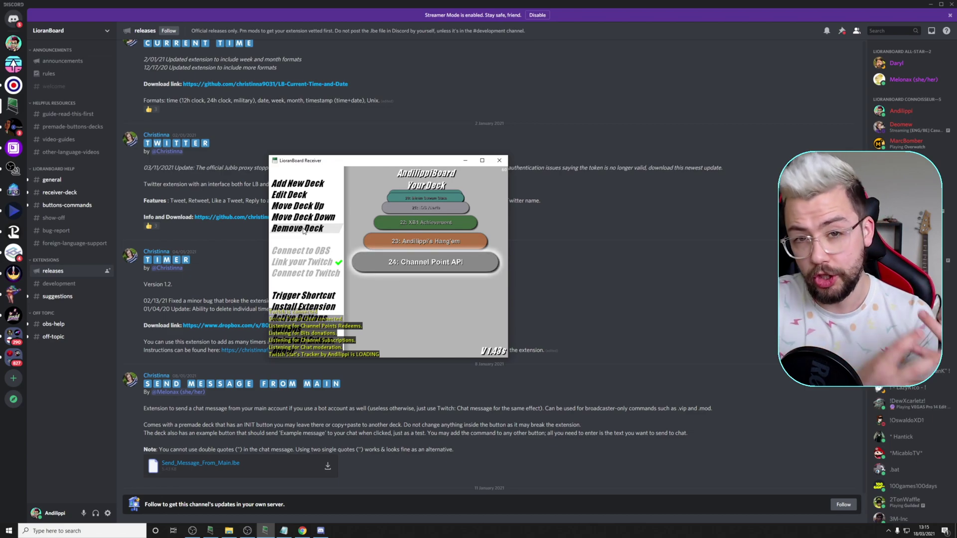
pyautogui.click(302, 229)
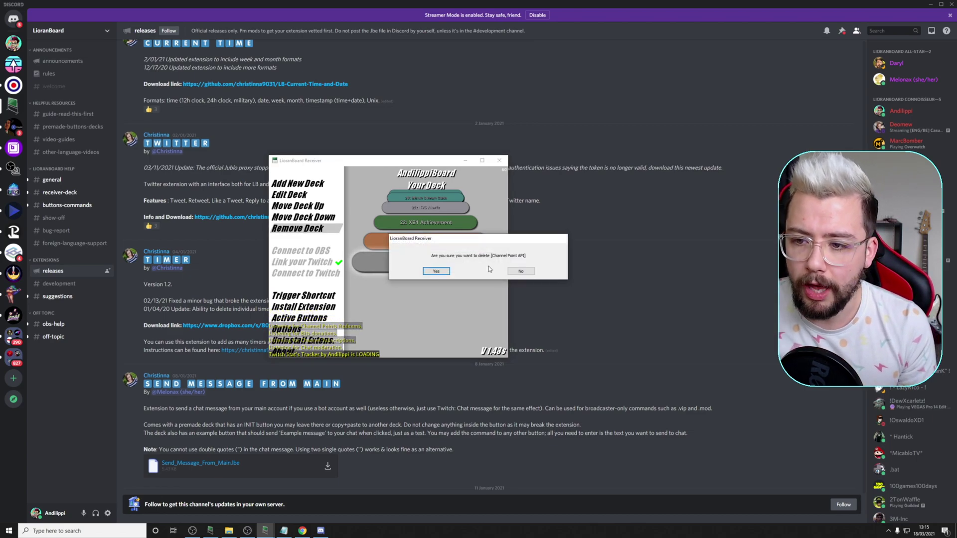
pyautogui.click(444, 272)
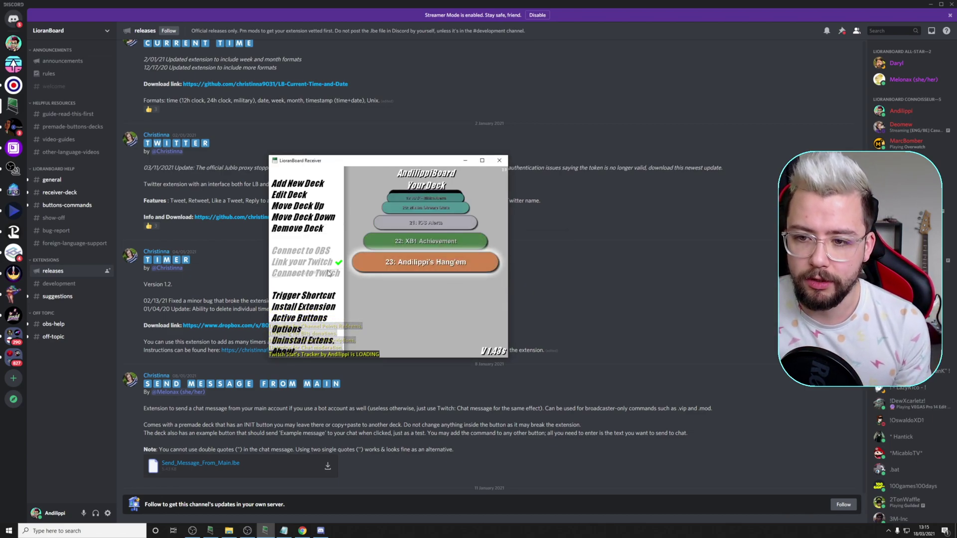
# Locate connect.ini in the LioranBoard Receiver(PC) folder under Documents, leave its name as it is, and minimize the folder window
pyautogui.click(228, 530)
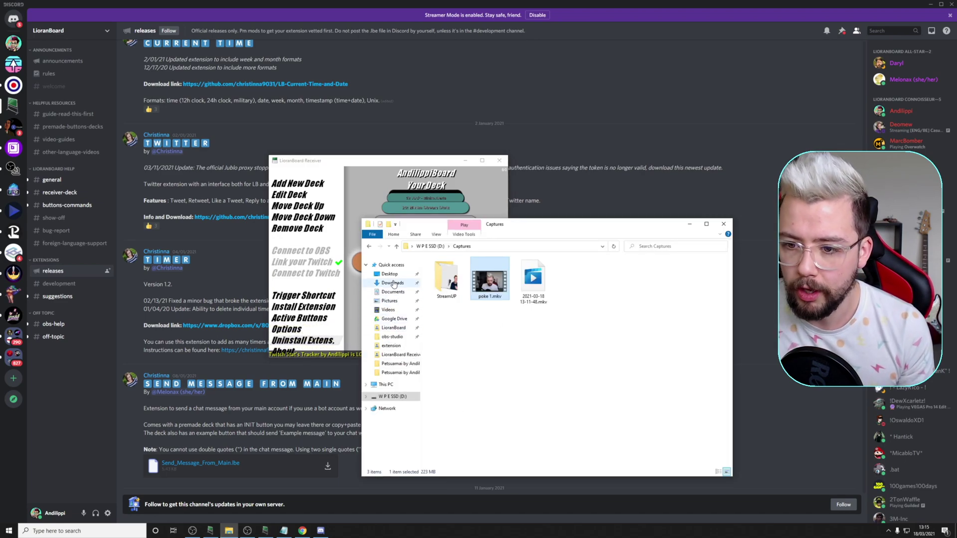
pyautogui.click(393, 327)
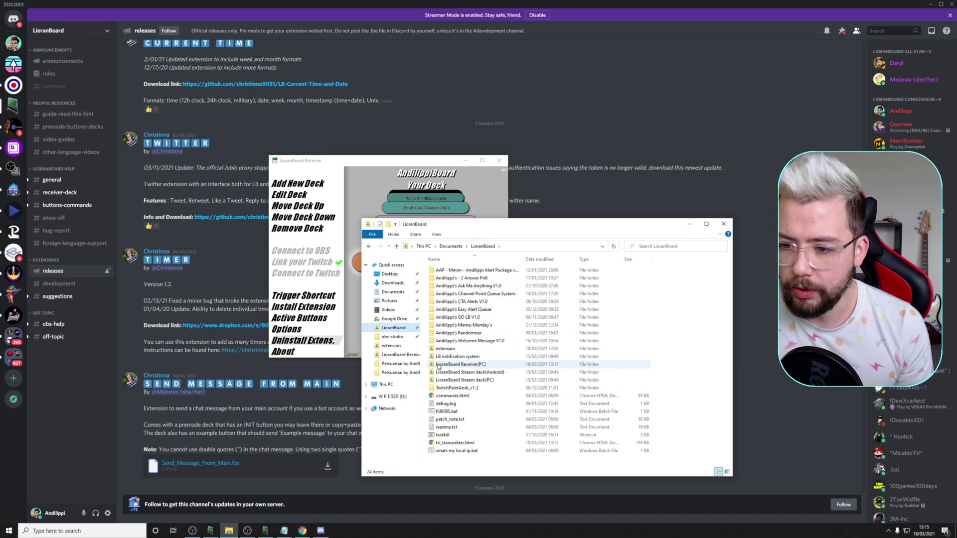
pyautogui.doubleClick(438, 365)
pyautogui.moveTo(469, 226); pyautogui.dragTo(380, 138)
pyautogui.scroll(-15, 378, 272)
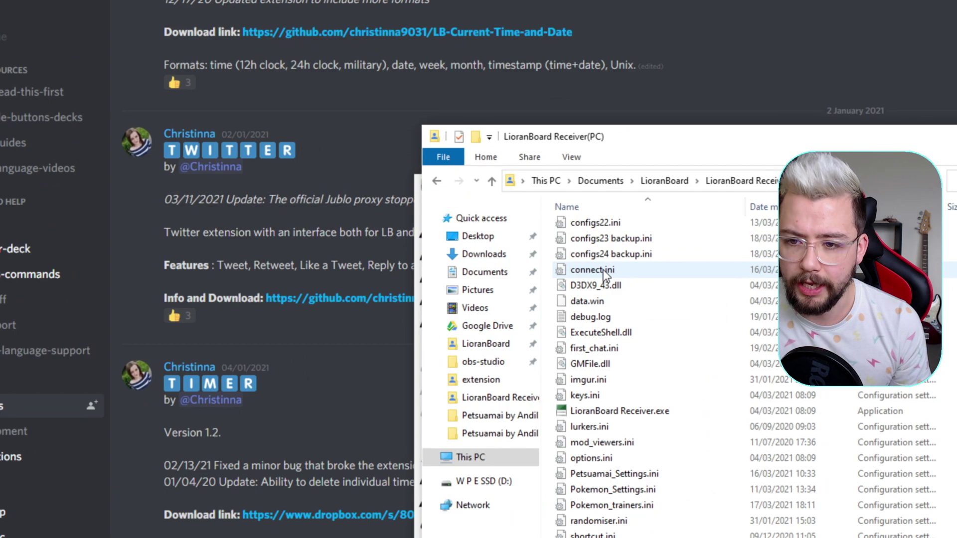
pyautogui.rightClick(602, 270)
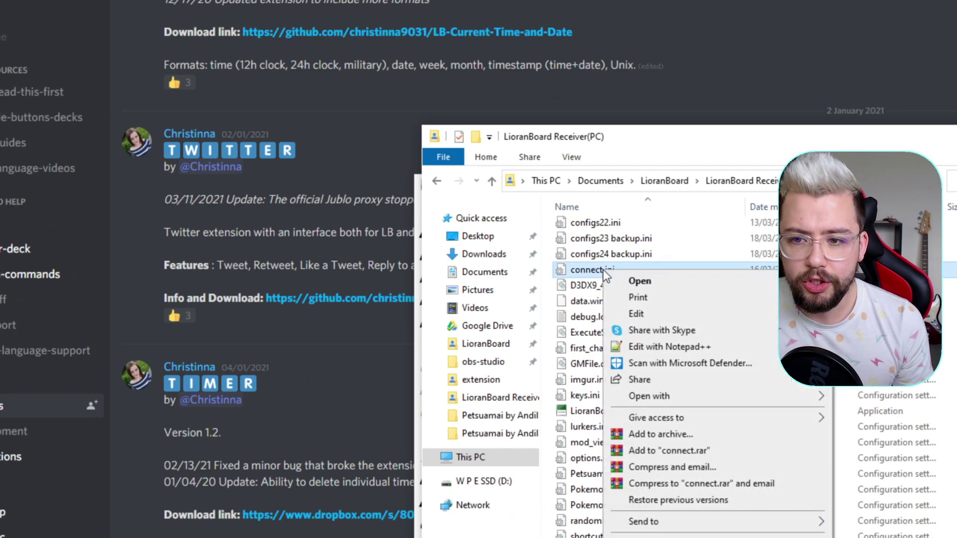
pyautogui.click(588, 270)
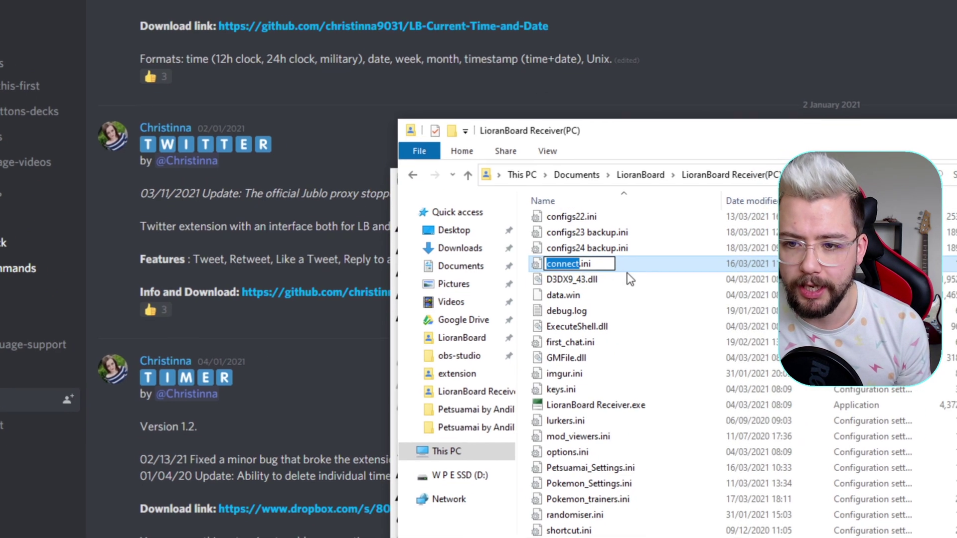
pyautogui.press('Escape')
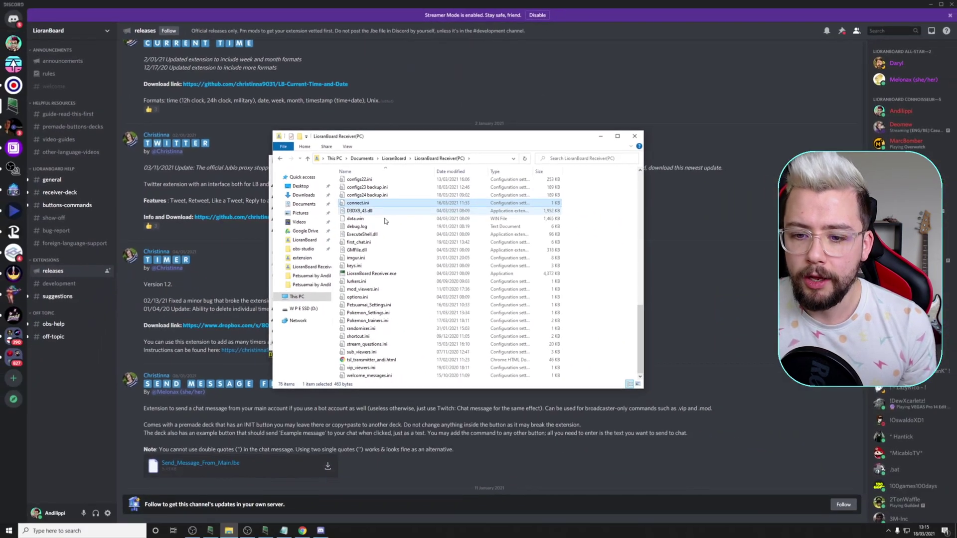
pyautogui.click(598, 136)
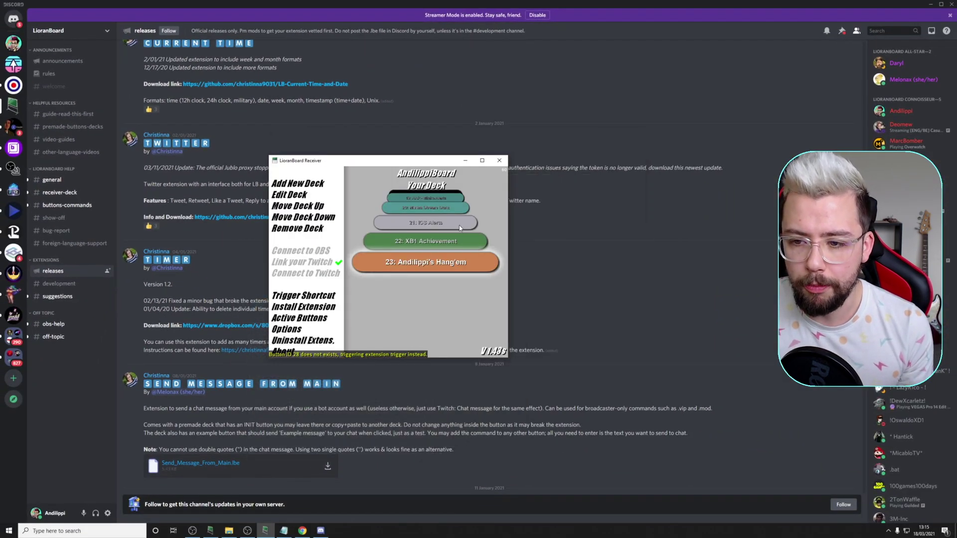
# Review the Twitch authorization scopes in the receiver's Twitch link settings and close them
pyautogui.click(288, 265)
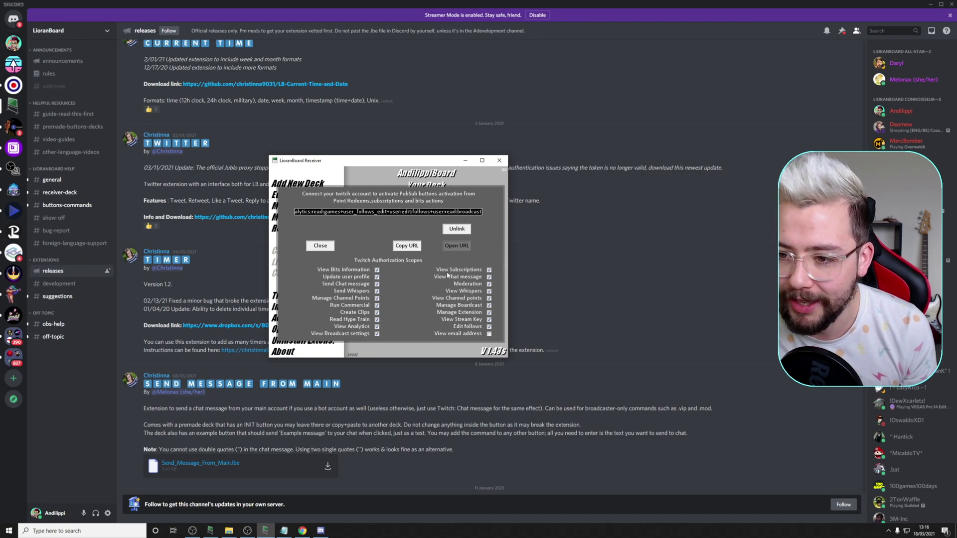
pyautogui.click(318, 246)
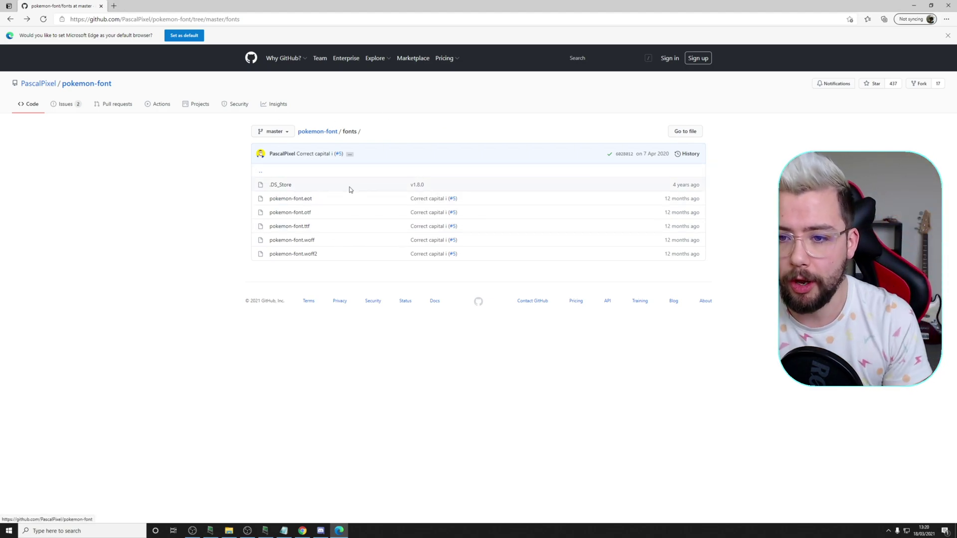
# Open pokemon-font.ttf from the fonts folder of the pokemon-font repository on GitHub
pyautogui.click(305, 231)
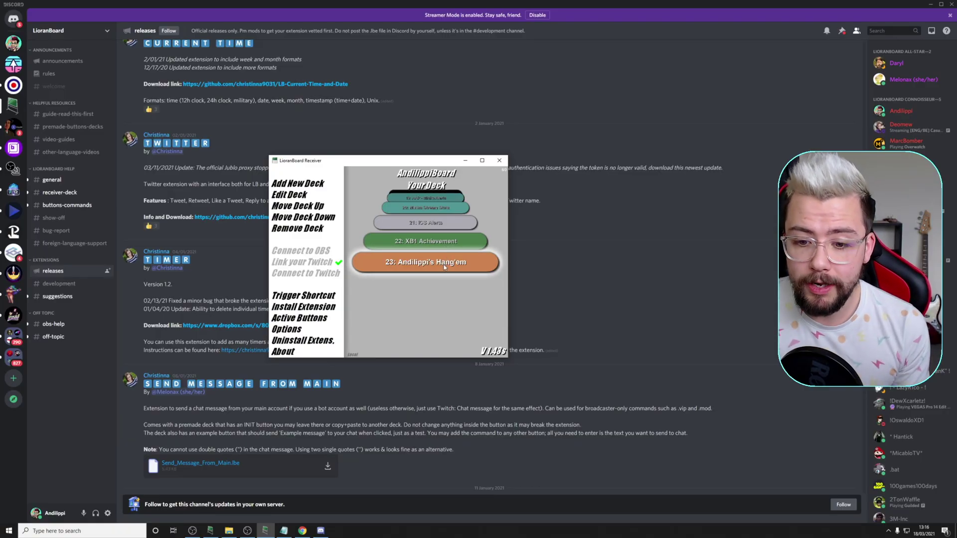
# Extract Pokemon_and_friends.zip in the Downloads folder to a Pokemon_and_friends folder
pyautogui.click(229, 531)
pyautogui.click(318, 193)
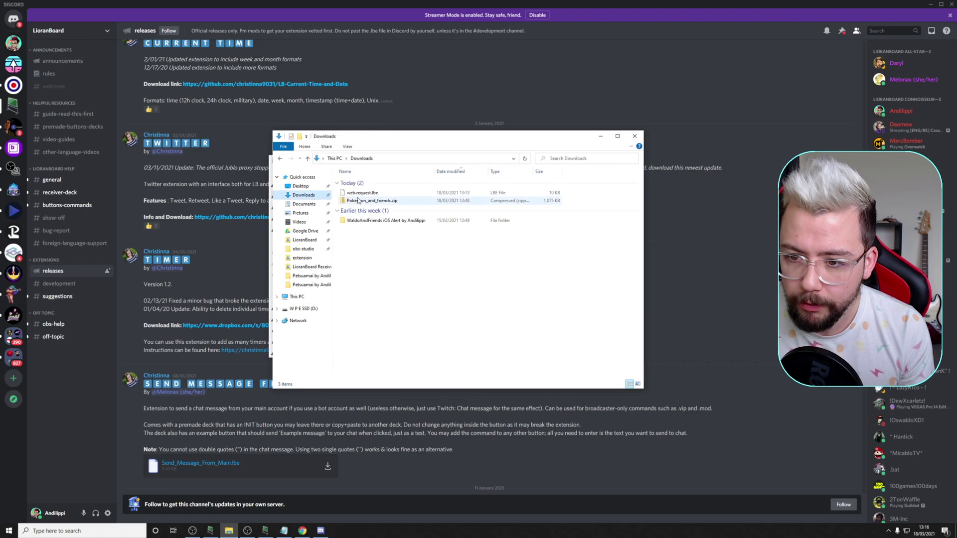
pyautogui.rightClick(389, 204)
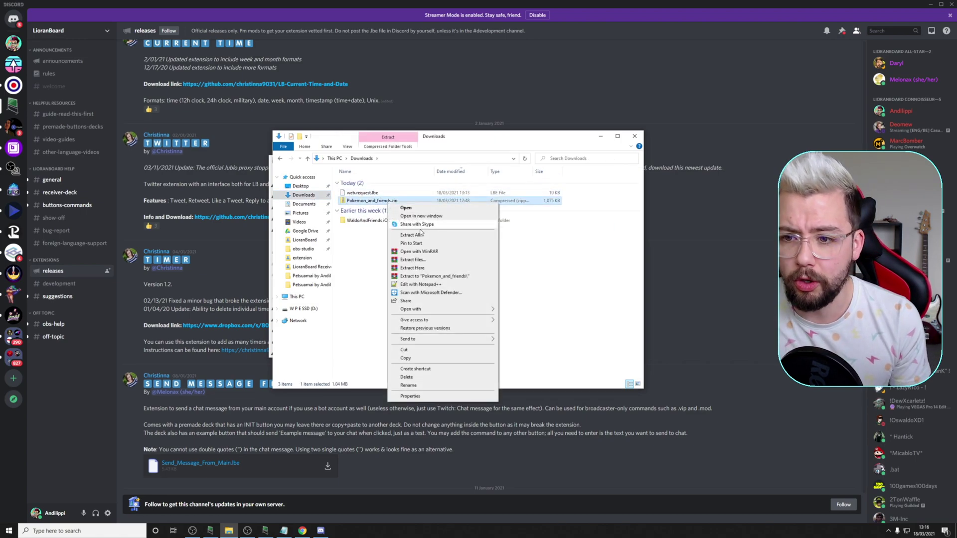
pyautogui.click(404, 229)
pyautogui.click(546, 338)
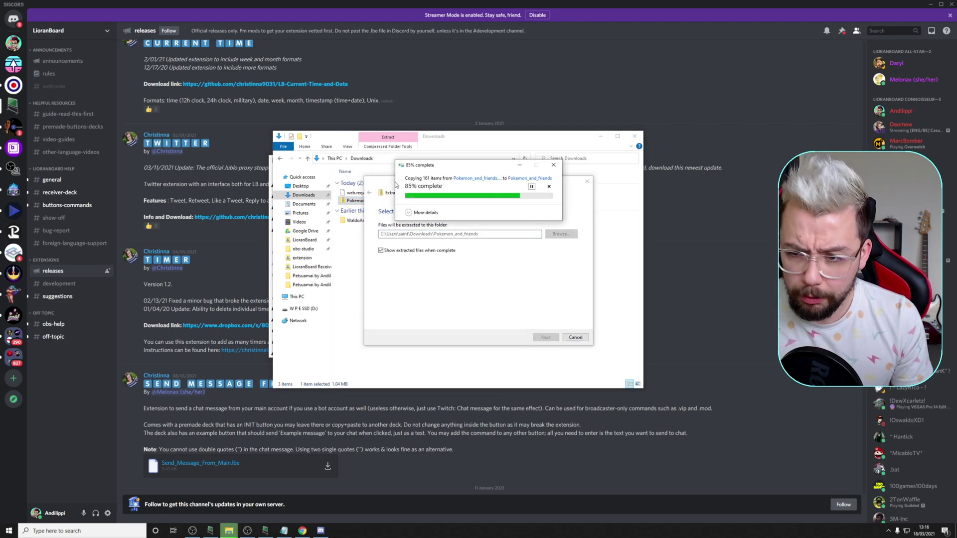
# Read the prerequisites and installation steps in Pokemon and Friends.pdf, check its OBS Studio link, and close the document
pyautogui.doubleClick(367, 201)
pyautogui.scroll(-10, 355, 162)
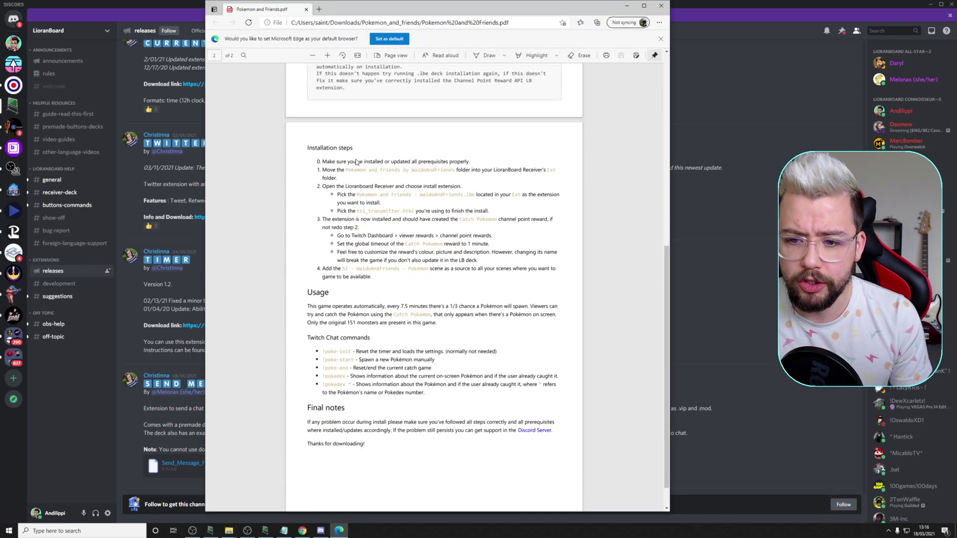
pyautogui.scroll(10, 356, 165)
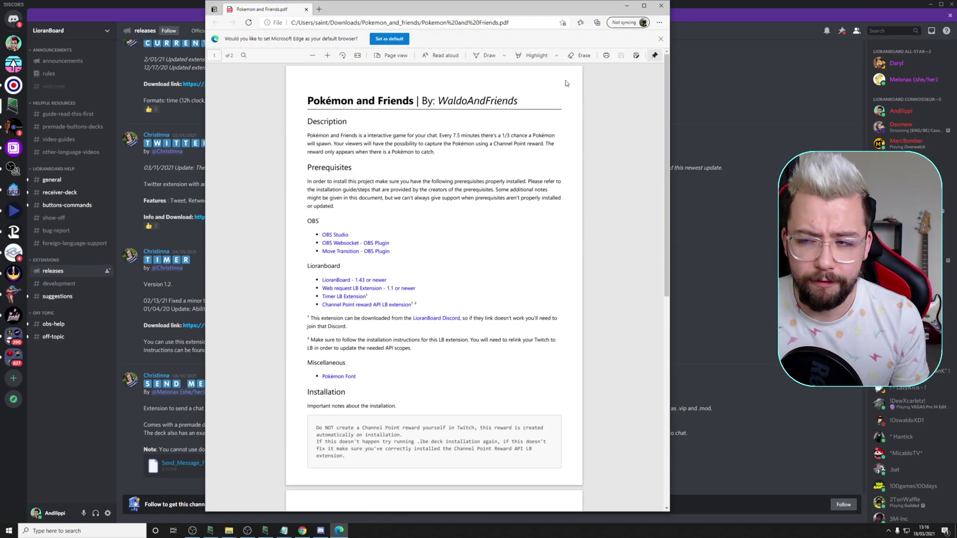
pyautogui.click(336, 235)
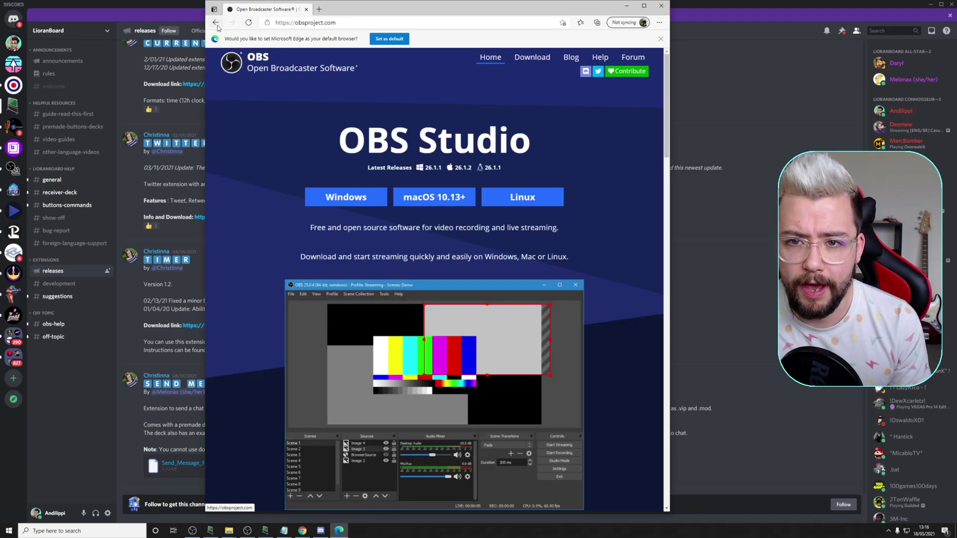
pyautogui.click(217, 24)
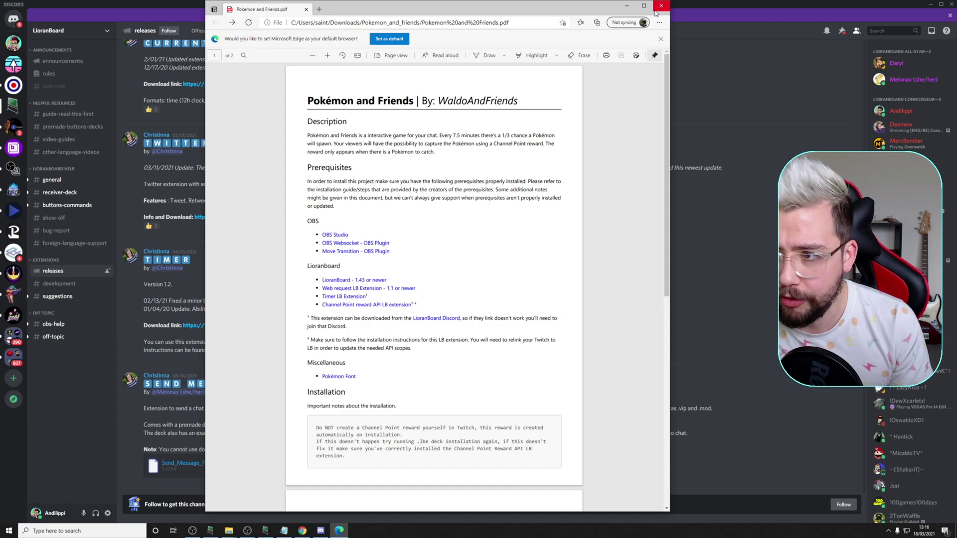
pyautogui.click(643, 6)
pyautogui.click(948, 5)
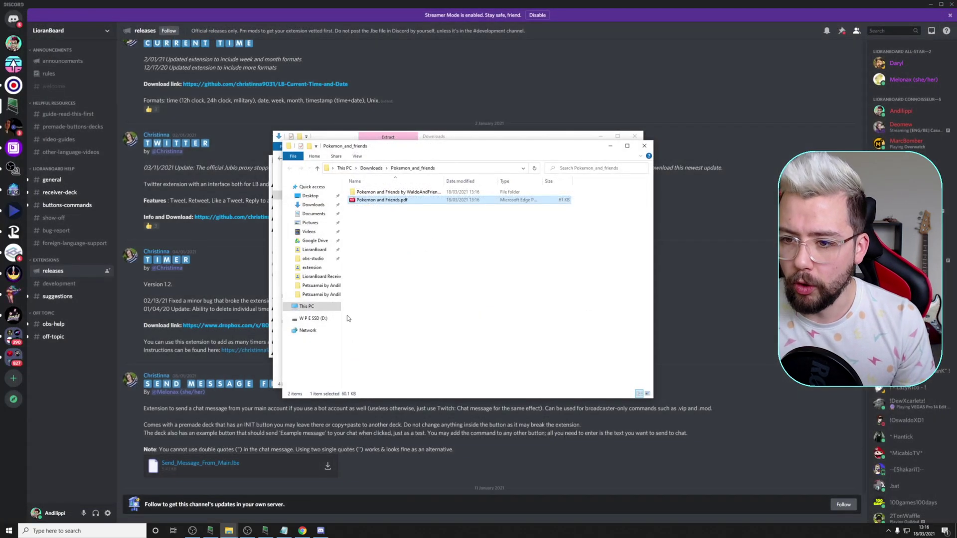
# Move the Pokemon and Friends by WaldoAndFriends folder into the Ext folder of LioranBoard Receiver(PC)
pyautogui.click(371, 193)
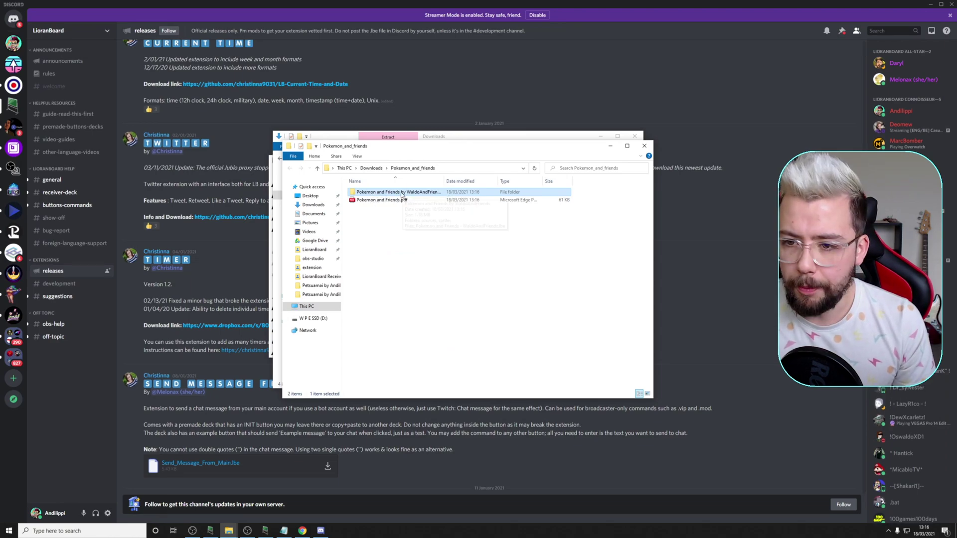
pyautogui.rightClick(399, 192)
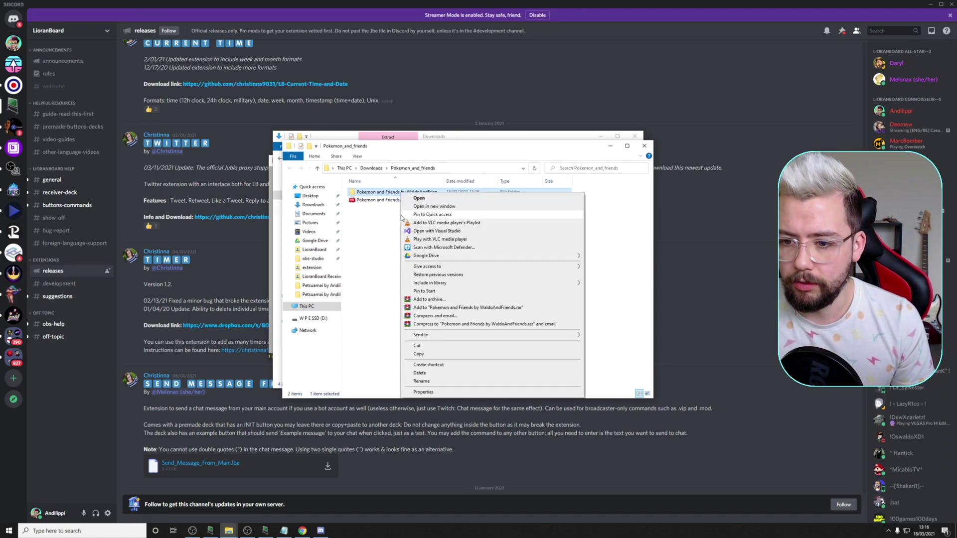
pyautogui.click(427, 350)
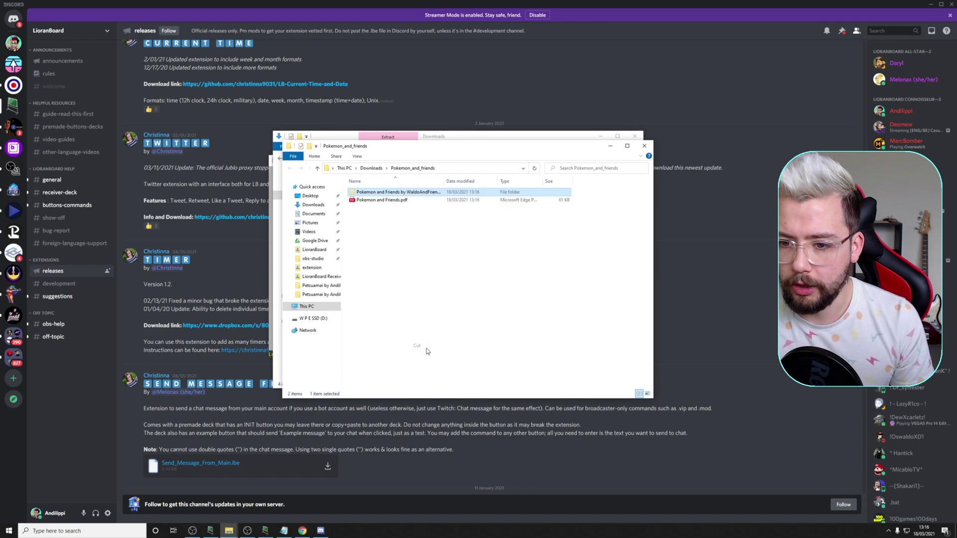
pyautogui.click(312, 250)
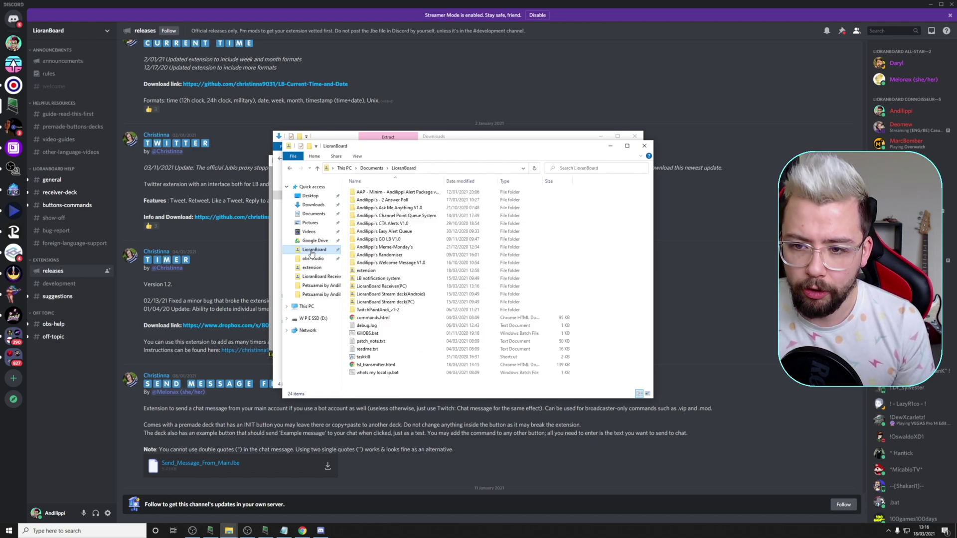
pyautogui.doubleClick(388, 287)
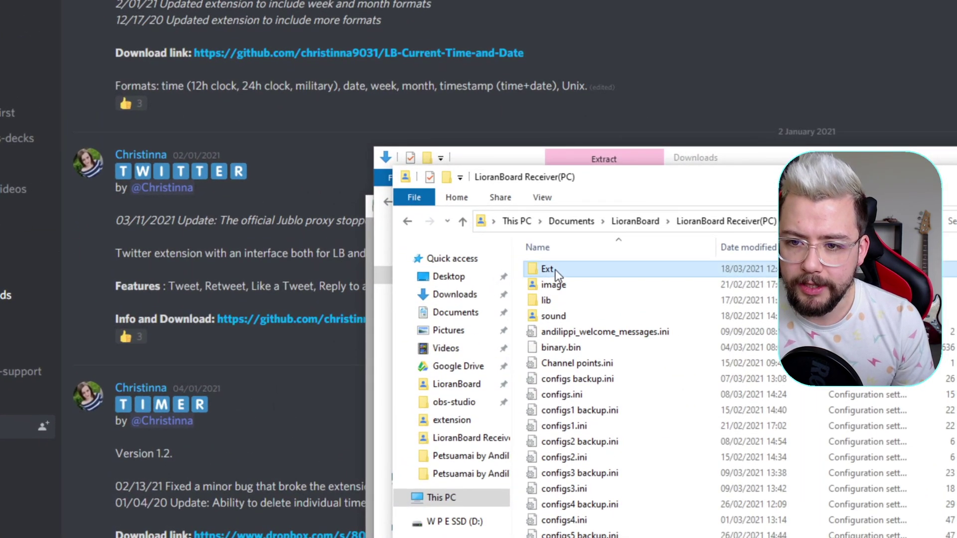
pyautogui.doubleClick(547, 269)
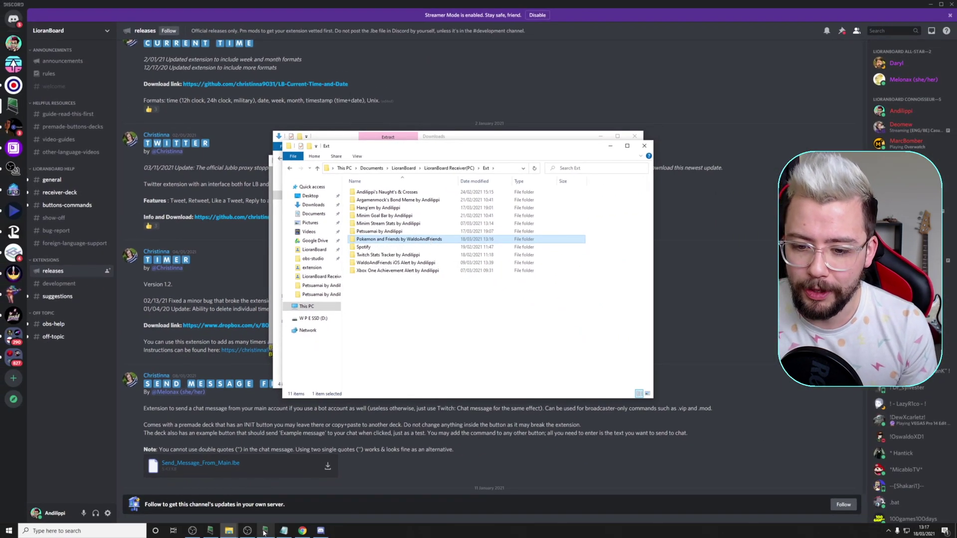
# In LioranBoard Receiver, install the extension Pokemon and Friends - WaldoAndFriends.lbe from the Pokemon and Friends by WaldoAndFriends folder inside Ext
pyautogui.click(265, 530)
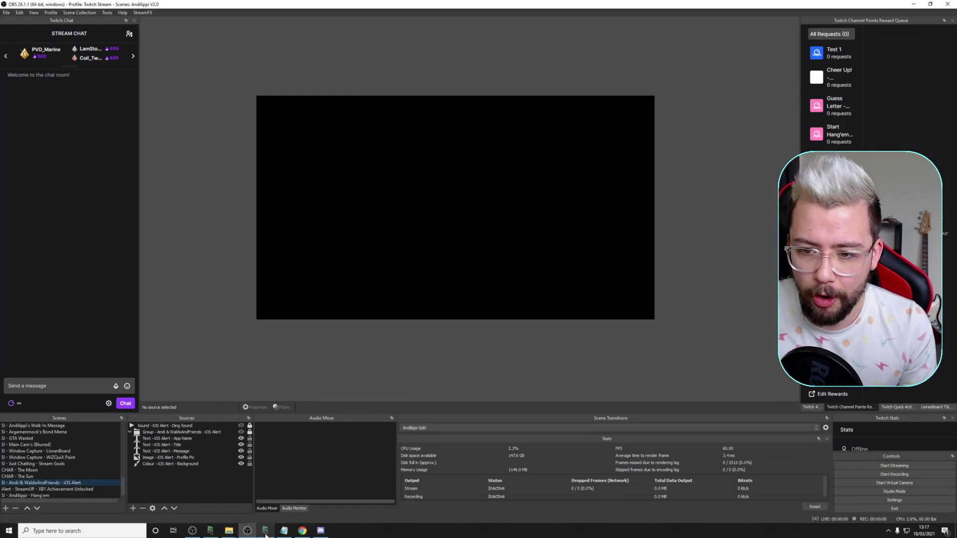
pyautogui.click(265, 531)
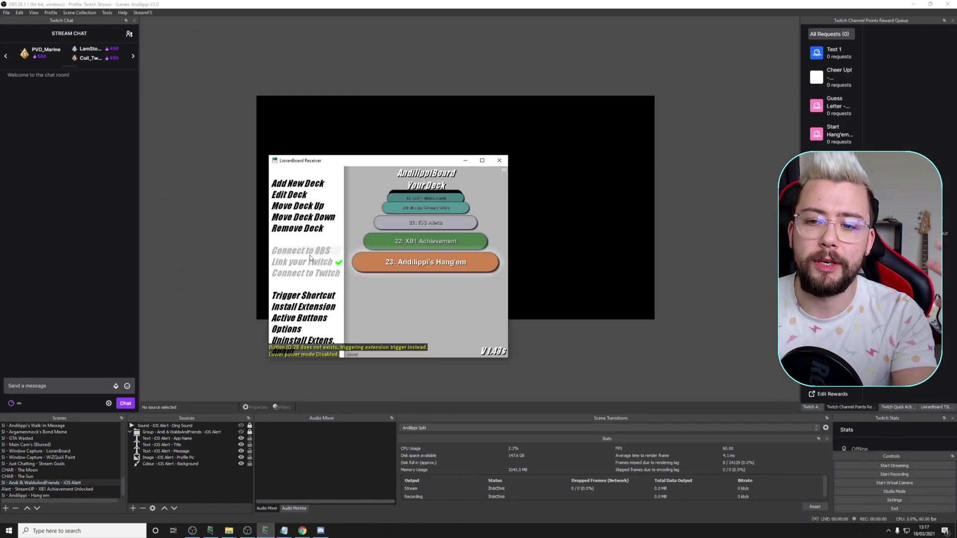
pyautogui.click(312, 306)
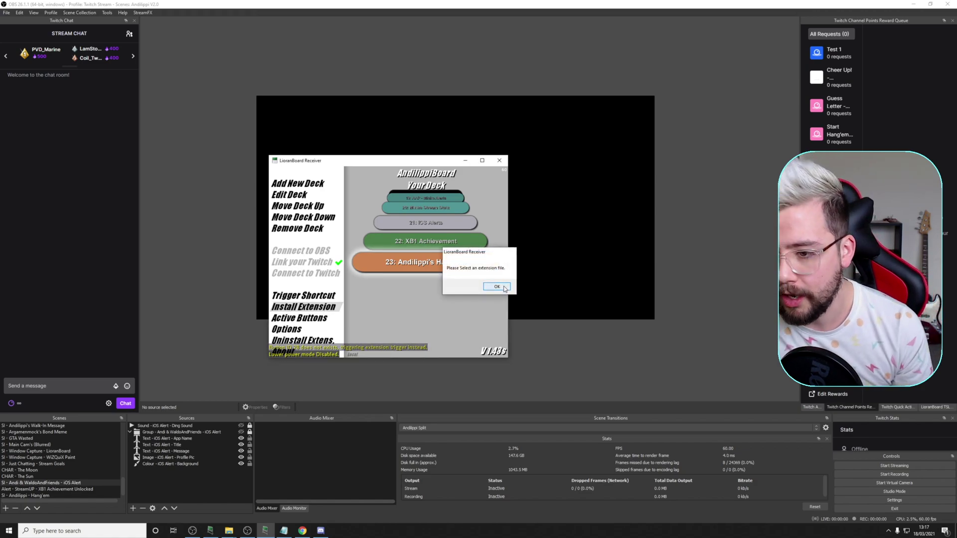
pyautogui.click(497, 286)
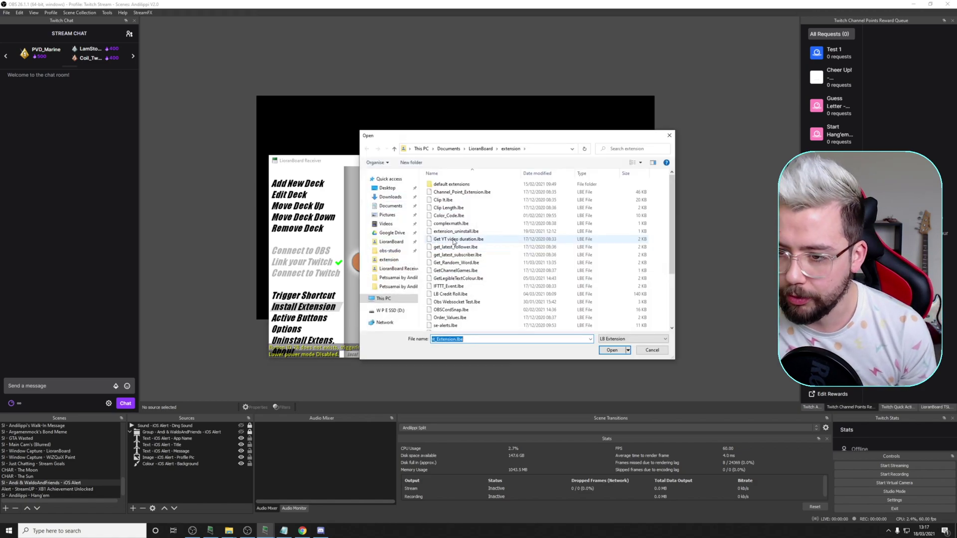
pyautogui.click(391, 242)
pyautogui.doubleClick(454, 278)
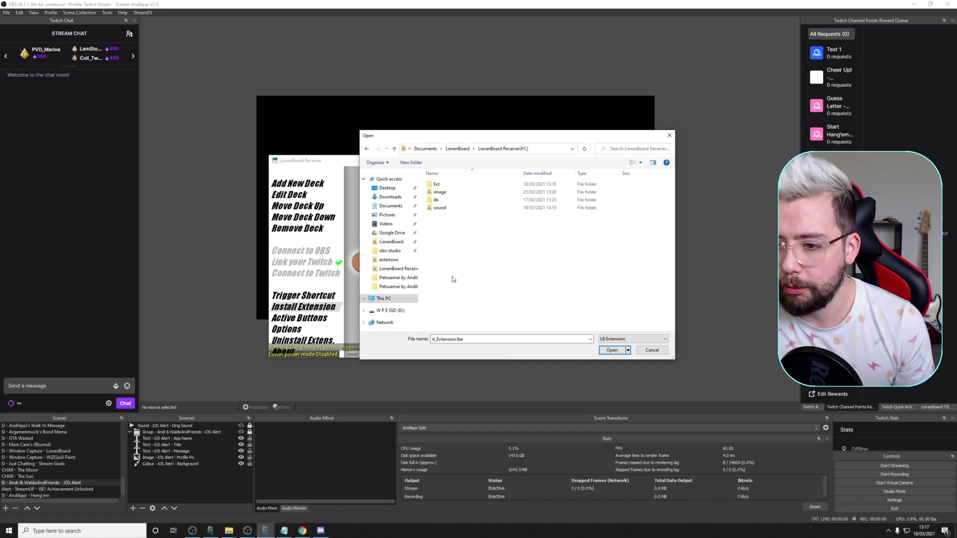
pyautogui.doubleClick(436, 184)
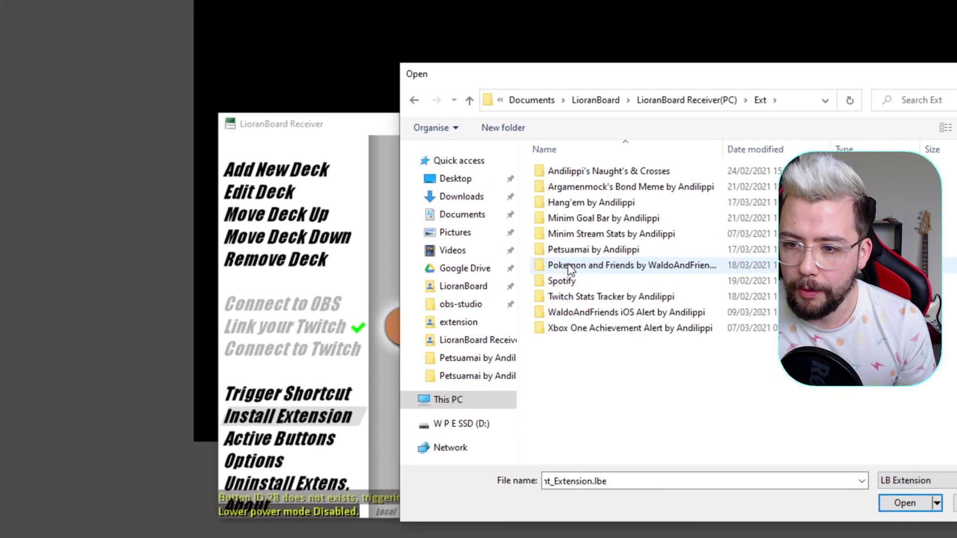
pyautogui.doubleClick(647, 265)
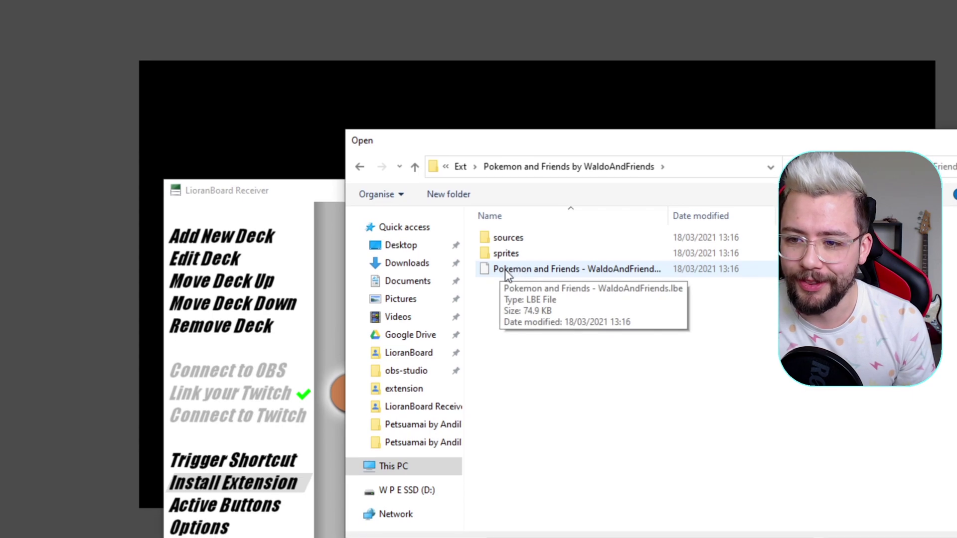
pyautogui.click(630, 274)
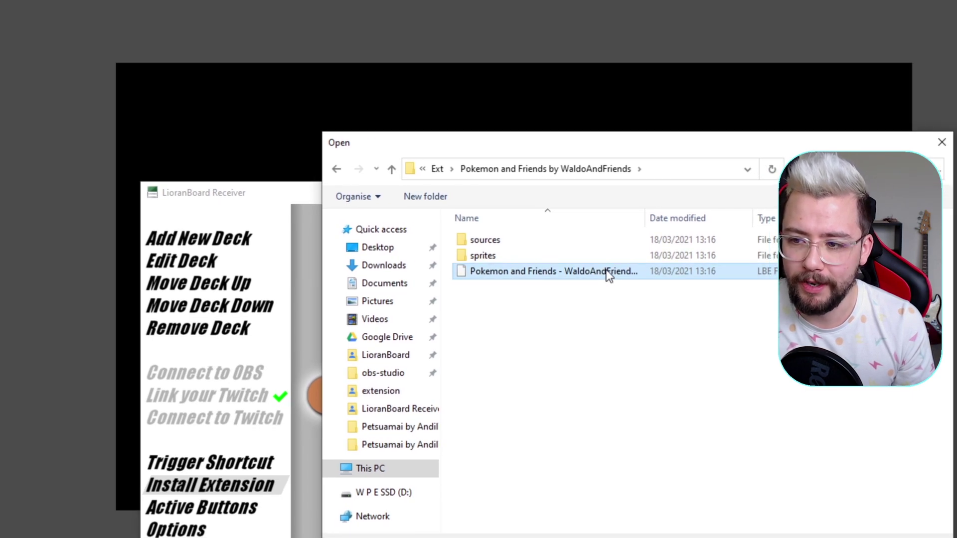
pyautogui.doubleClick(607, 272)
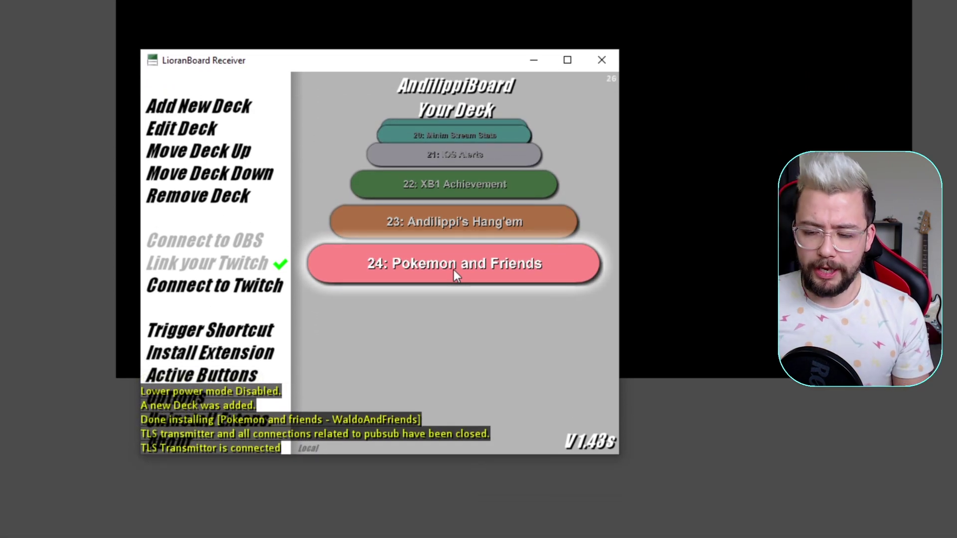
pyautogui.click(453, 270)
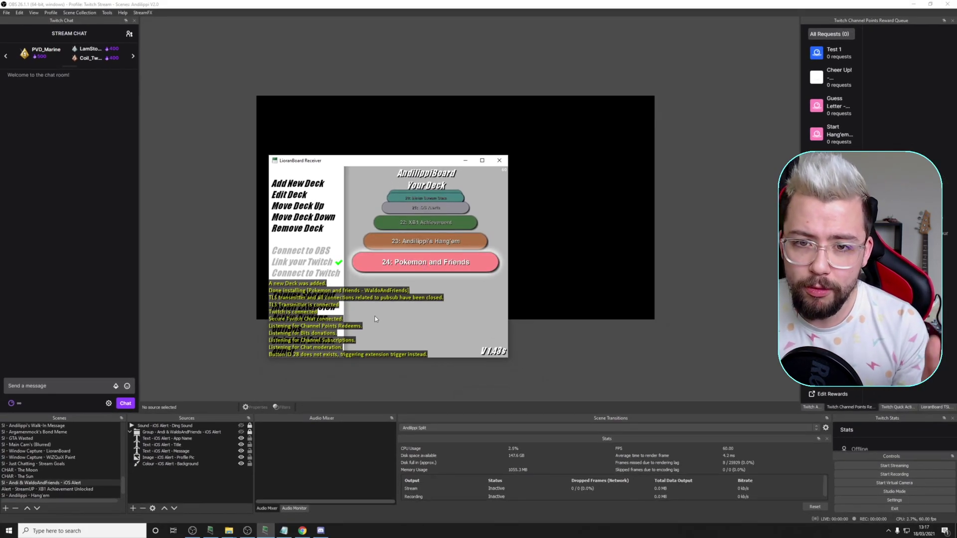
# In the OBS scene SI - WaldoAndFriends - Pokemon, lower SFX_RUN and SFX_CAUGHT_MON to about -9 dB and SFX_BALL_POOF to about -12 dB
pyautogui.scroll(-1, 72, 447)
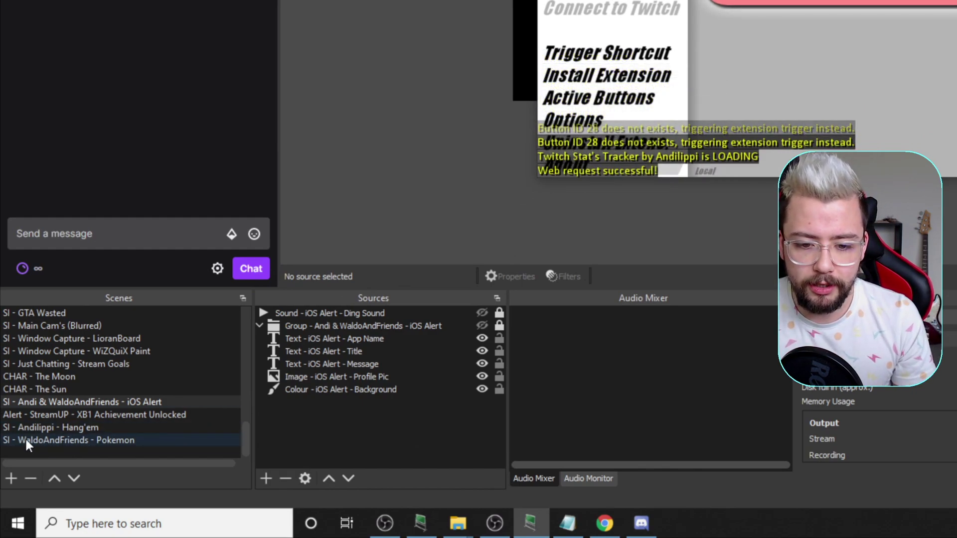
pyautogui.click(106, 441)
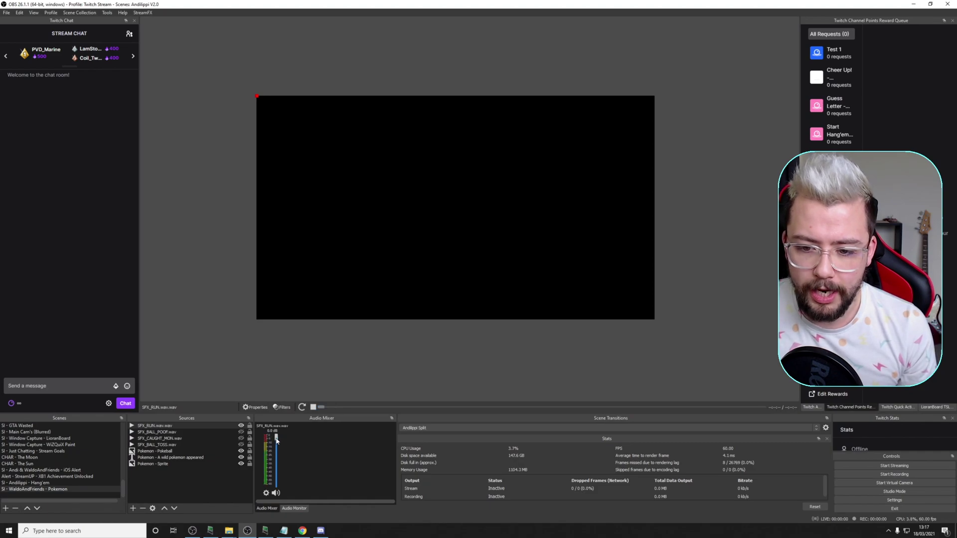
pyautogui.click(241, 427)
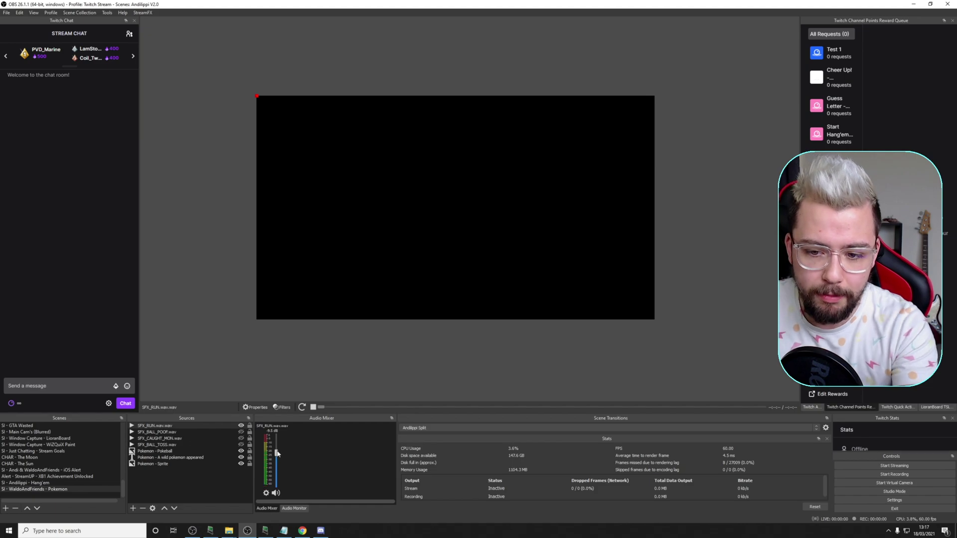
pyautogui.click(242, 432)
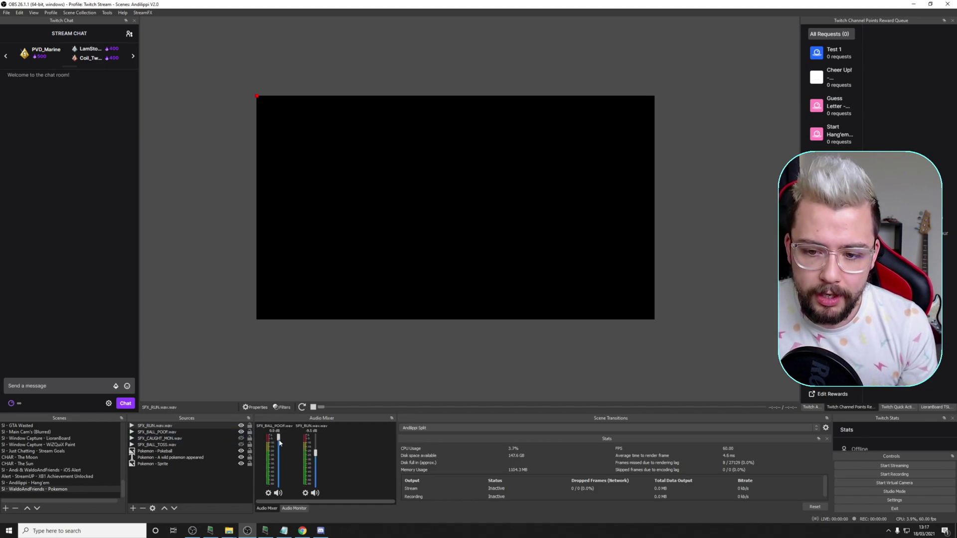
pyautogui.click(241, 432)
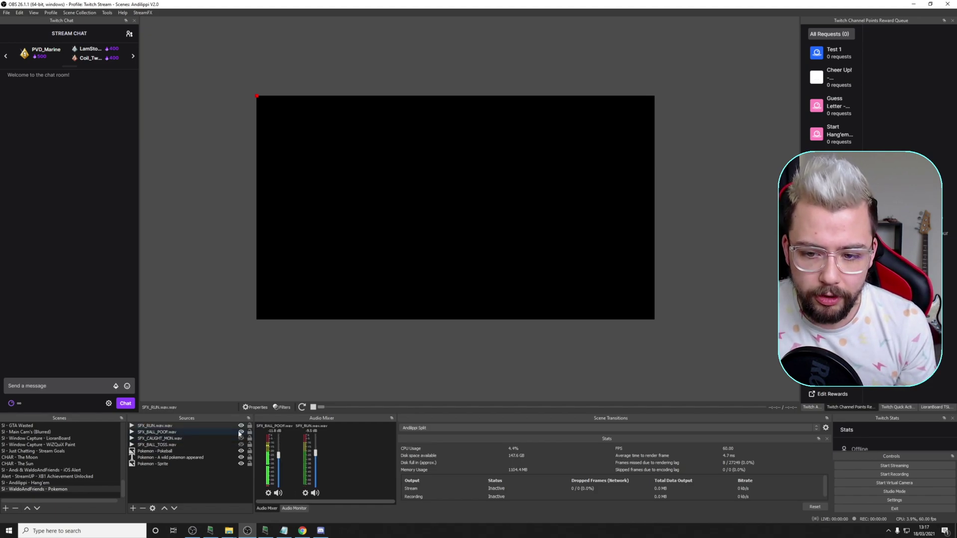
pyautogui.click(242, 427)
pyautogui.click(241, 438)
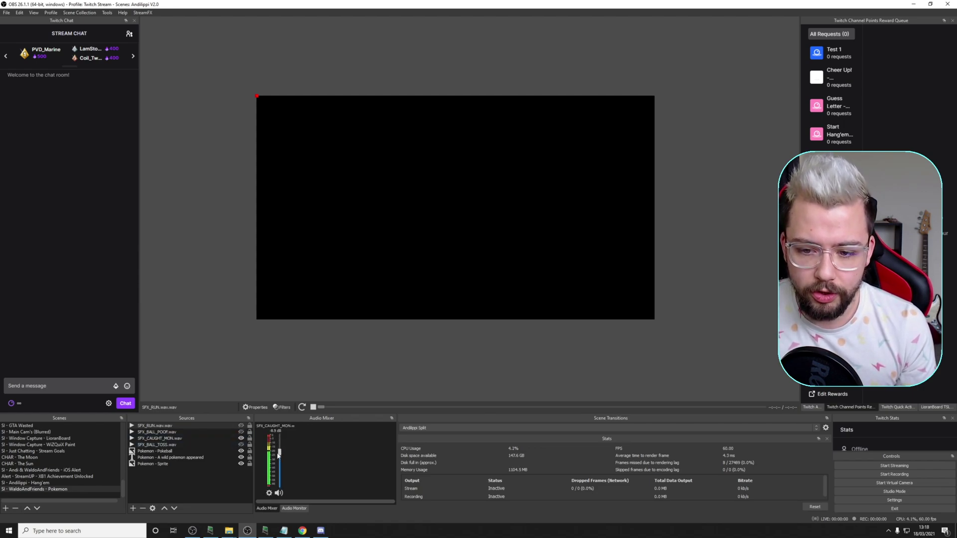
pyautogui.click(241, 439)
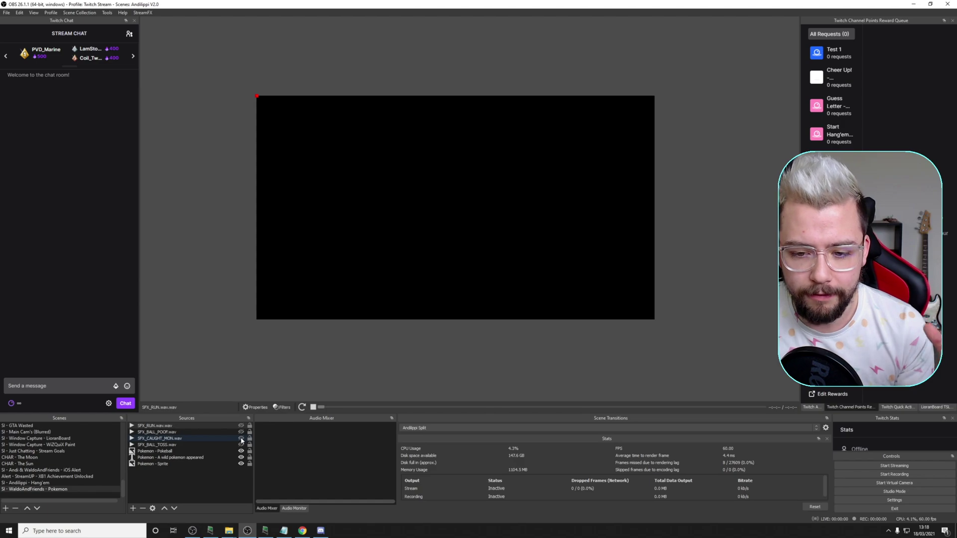
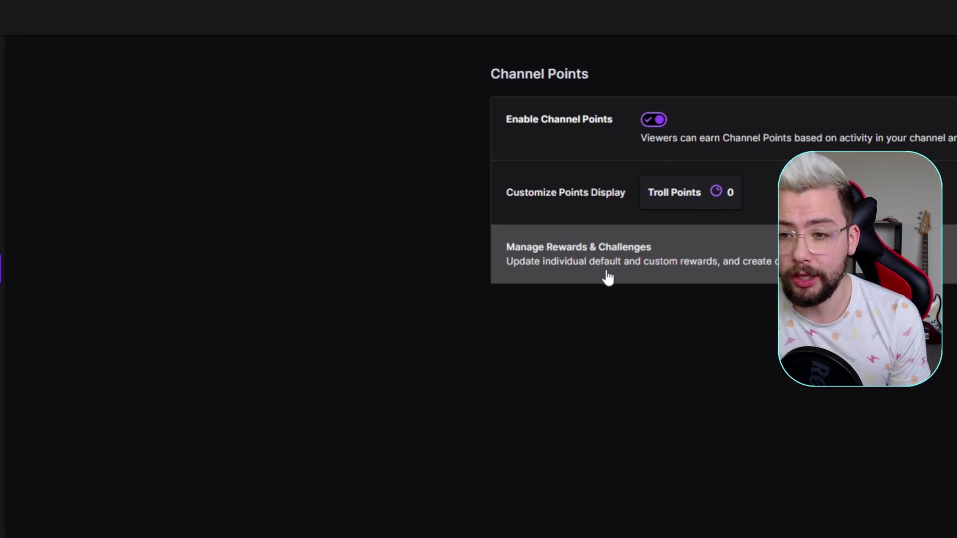
# Open Manage Rewards & Challenges on Twitch and find the Catch Pokemon reward among the custom rewards
pyautogui.click(607, 277)
pyautogui.scroll(-10, 618, 274)
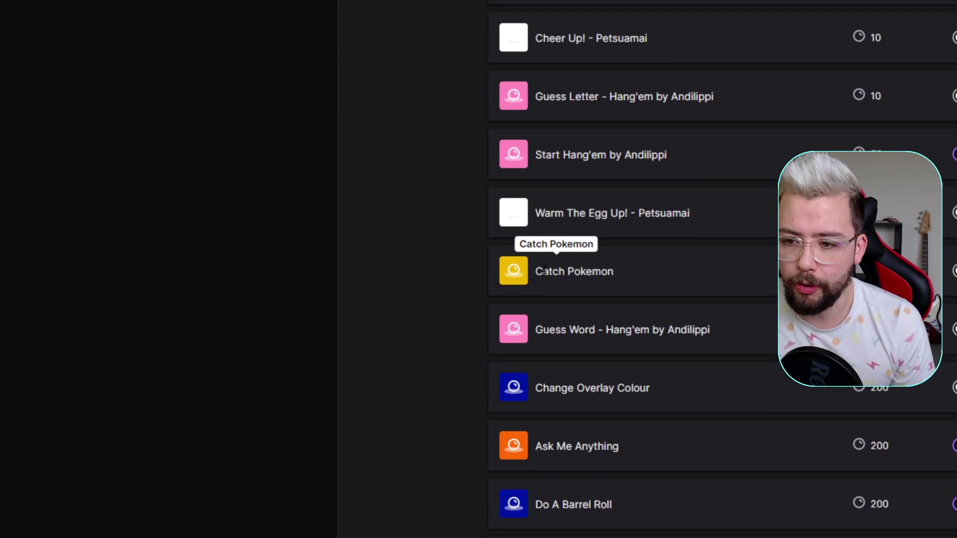
pyautogui.moveTo(535, 270); pyautogui.dragTo(607, 270)
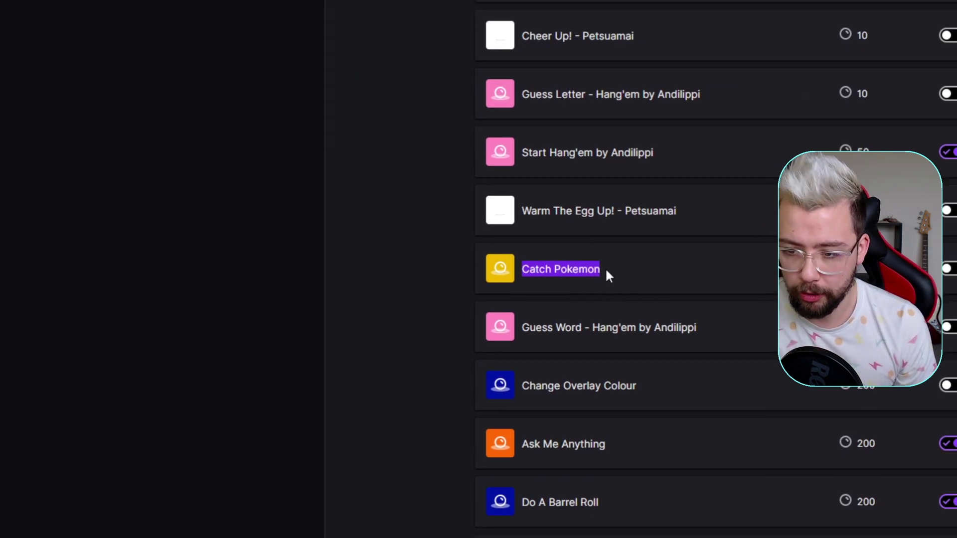
pyautogui.click(613, 270)
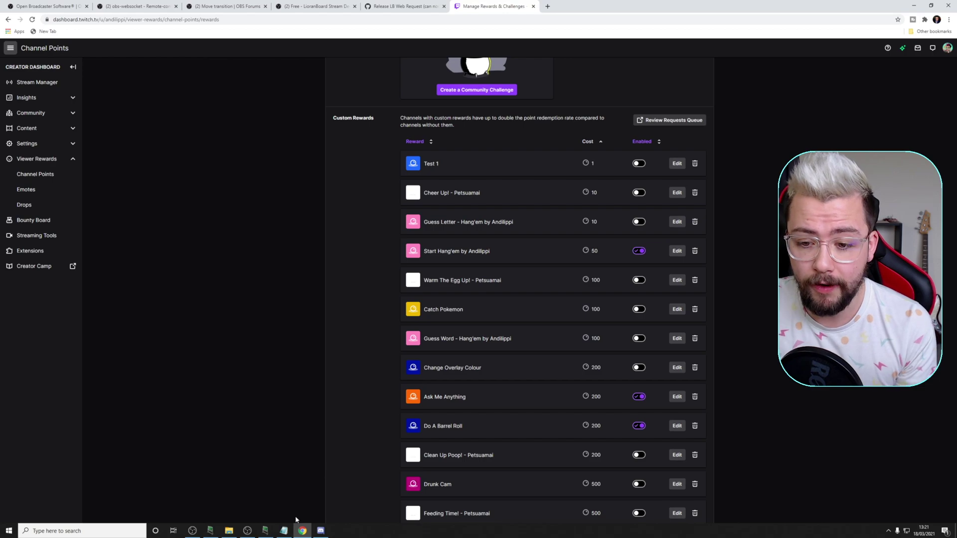
# Locate Pokemon_Settings.ini in the LioranBoard Receiver(PC) folder and put the file window away
pyautogui.click(265, 530)
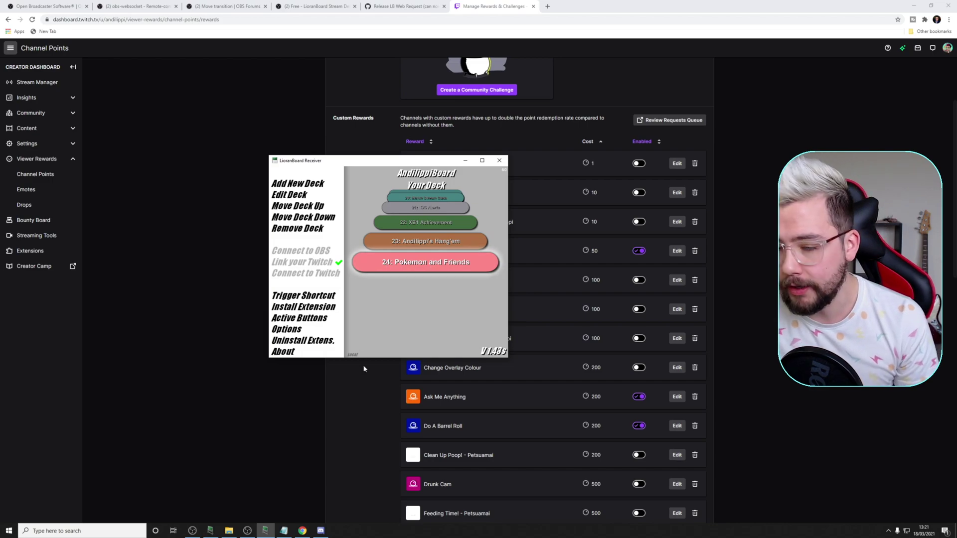
pyautogui.click(229, 531)
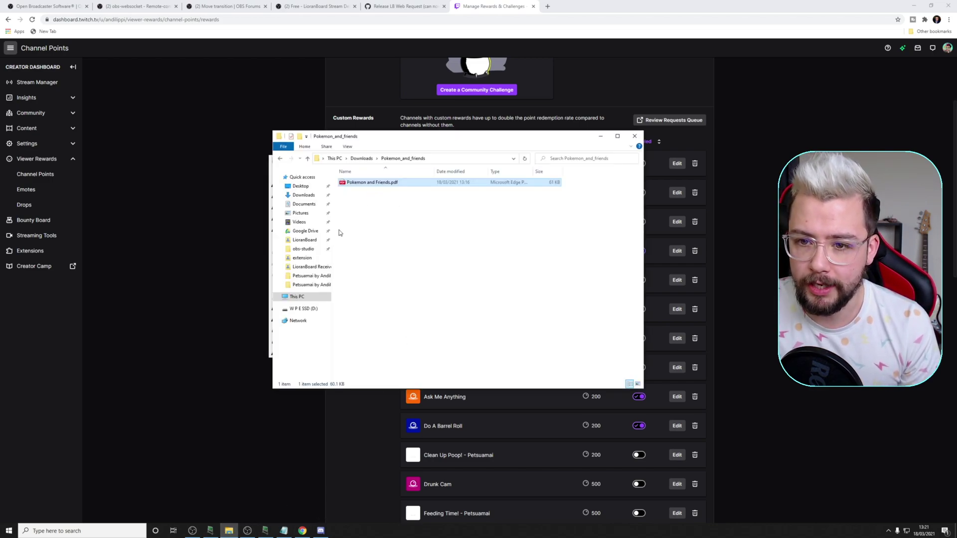
pyautogui.click(304, 240)
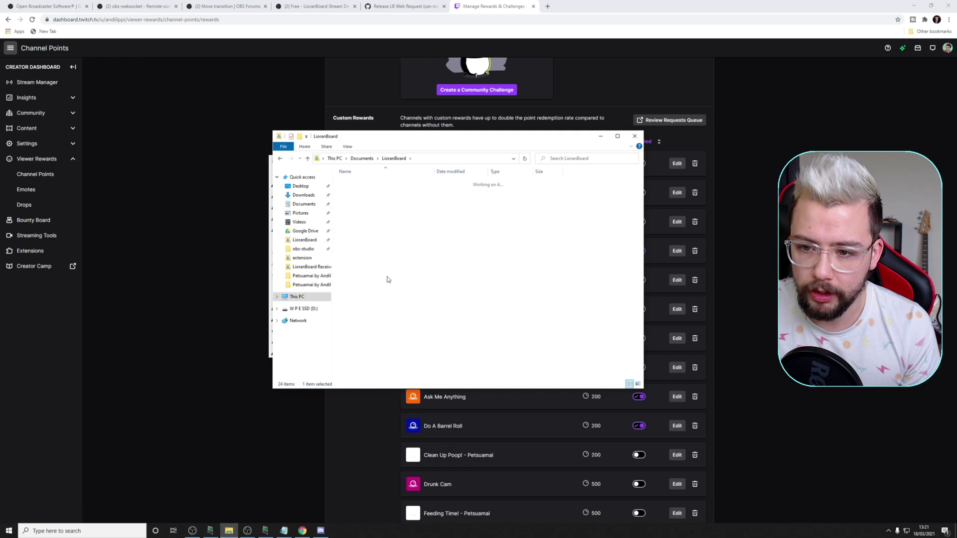
pyautogui.doubleClick(388, 279)
pyautogui.scroll(-15, 389, 279)
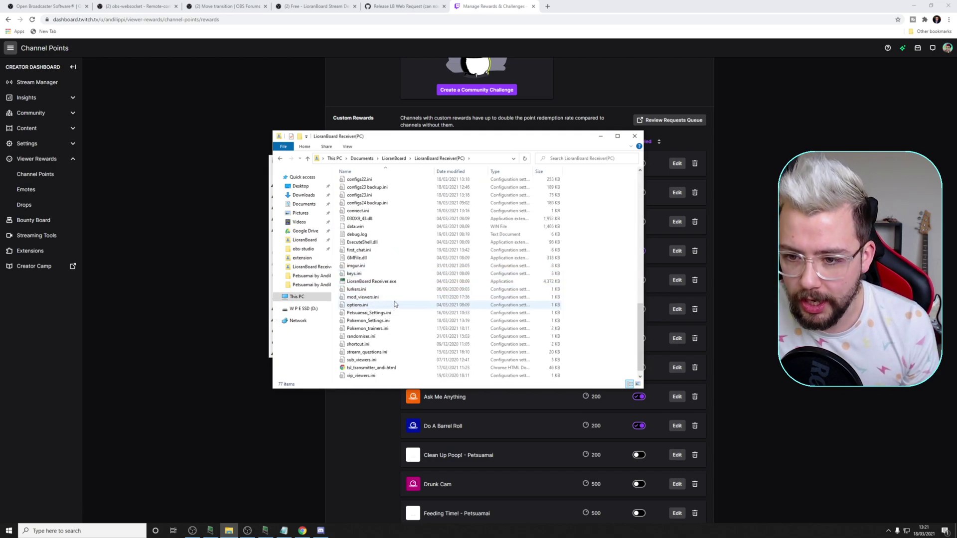
pyautogui.click(373, 322)
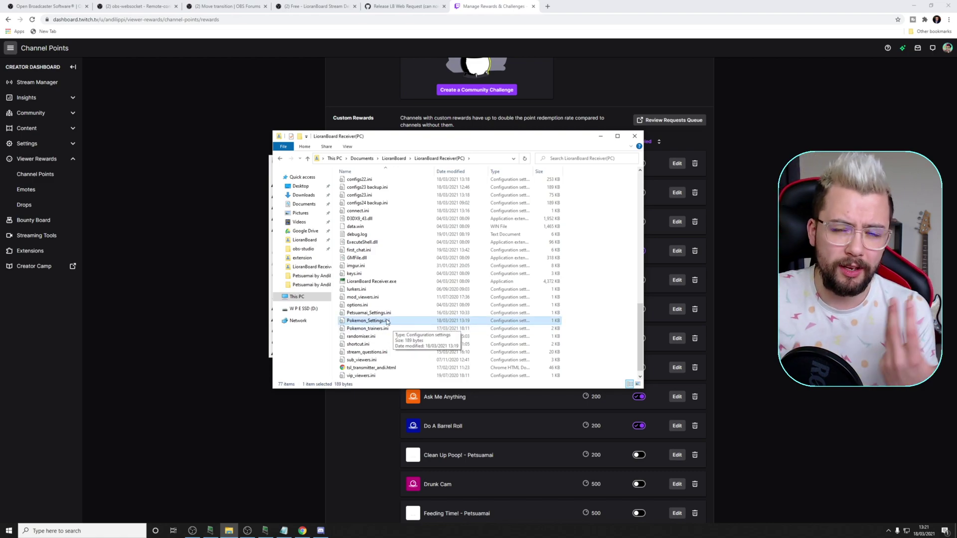
pyautogui.click(600, 136)
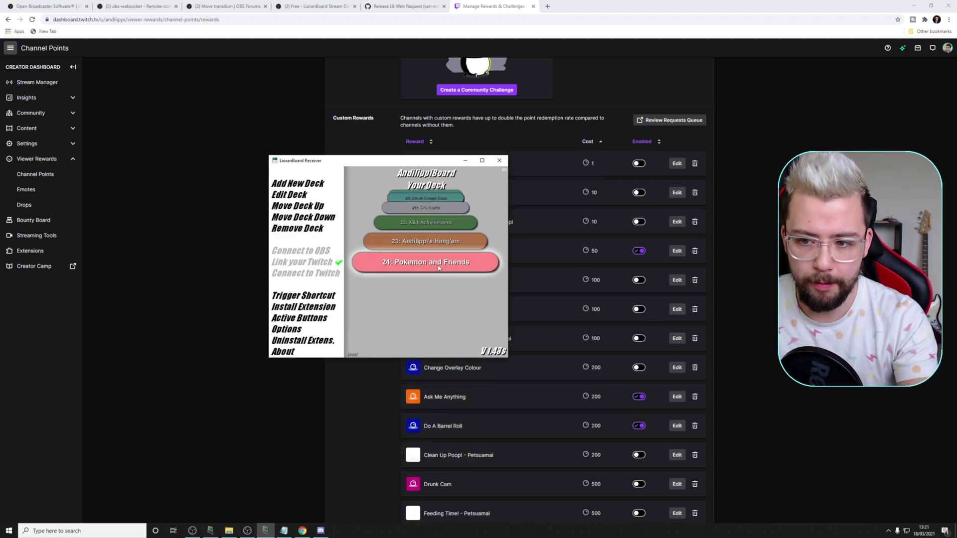
# Back on Twitch, open the Catch Pokemon reward for editing and enable its Cooldown & Limits option
pyautogui.click(206, 243)
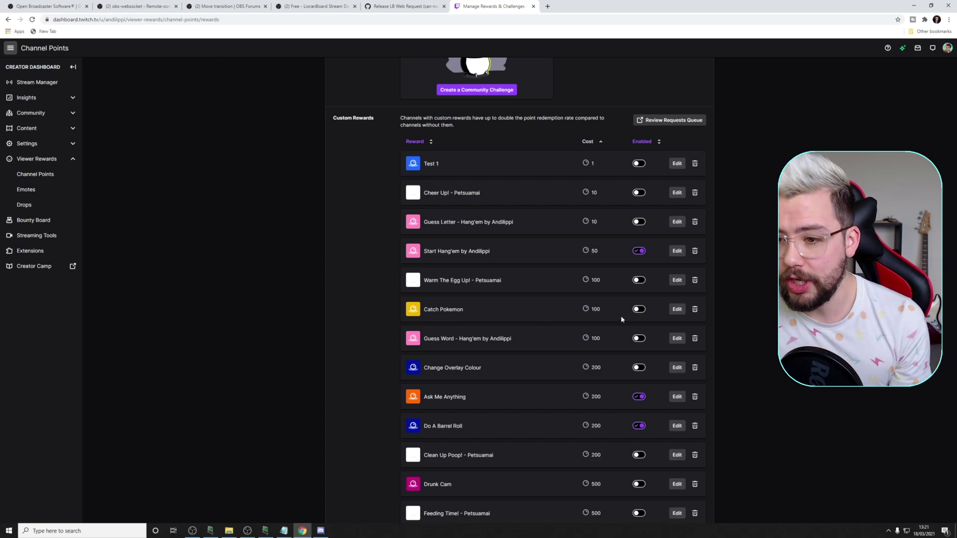
pyautogui.click(675, 309)
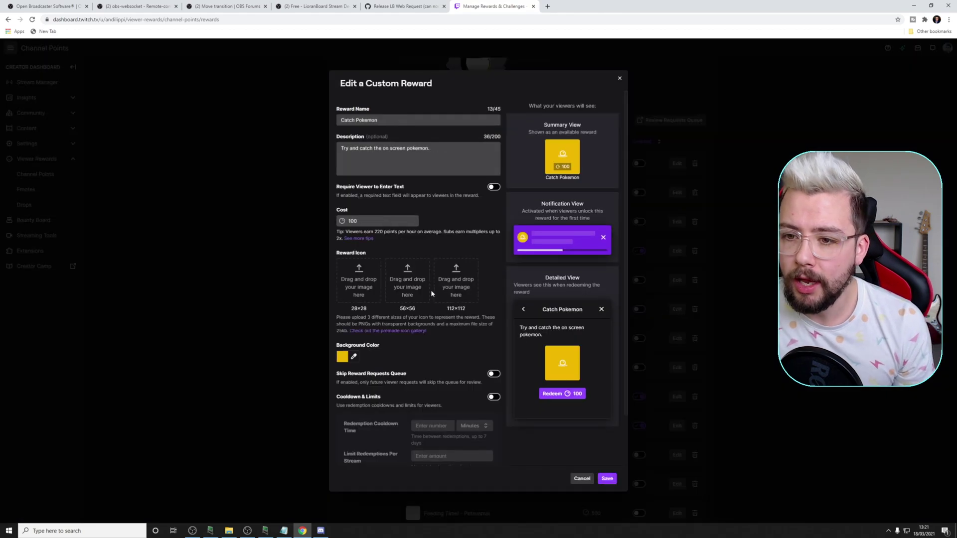
pyautogui.scroll(-1, 403, 327)
pyautogui.moveTo(339, 341); pyautogui.dragTo(383, 348)
pyautogui.click(383, 348)
pyautogui.click(493, 339)
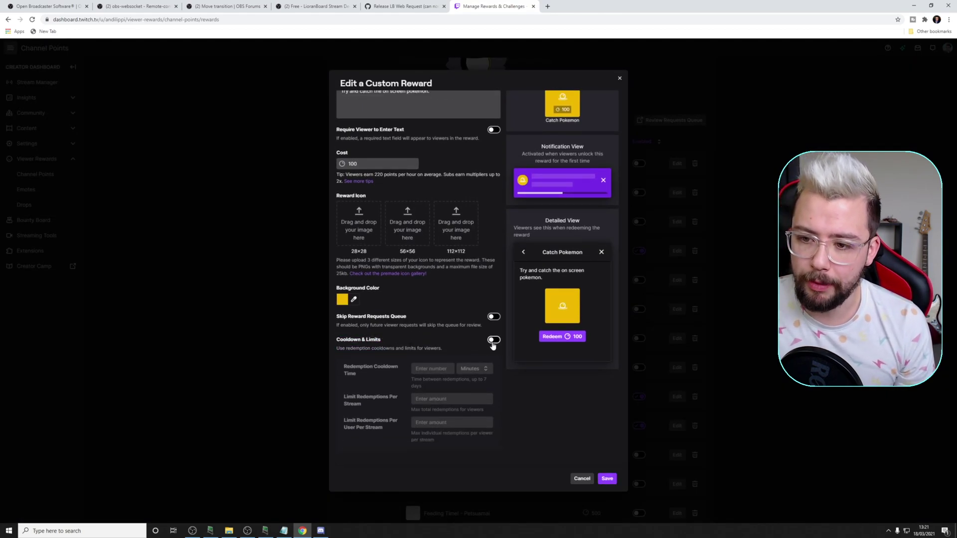
# Set the Catch Pokemon reward's redemption cooldown time to 6 minutes
pyautogui.click(437, 368)
pyautogui.write('1')
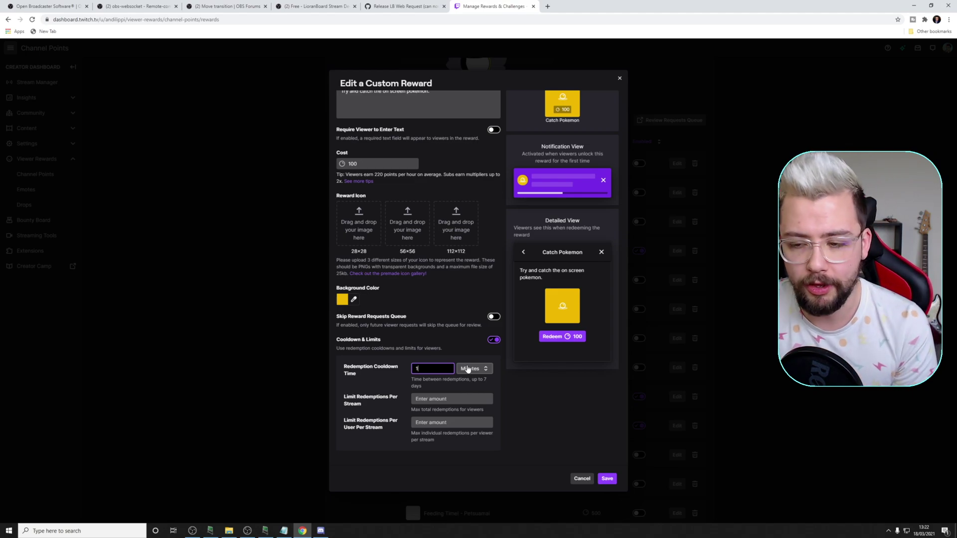
pyautogui.press('BackSpace')
pyautogui.write('6')
pyautogui.scroll(2, 428, 365)
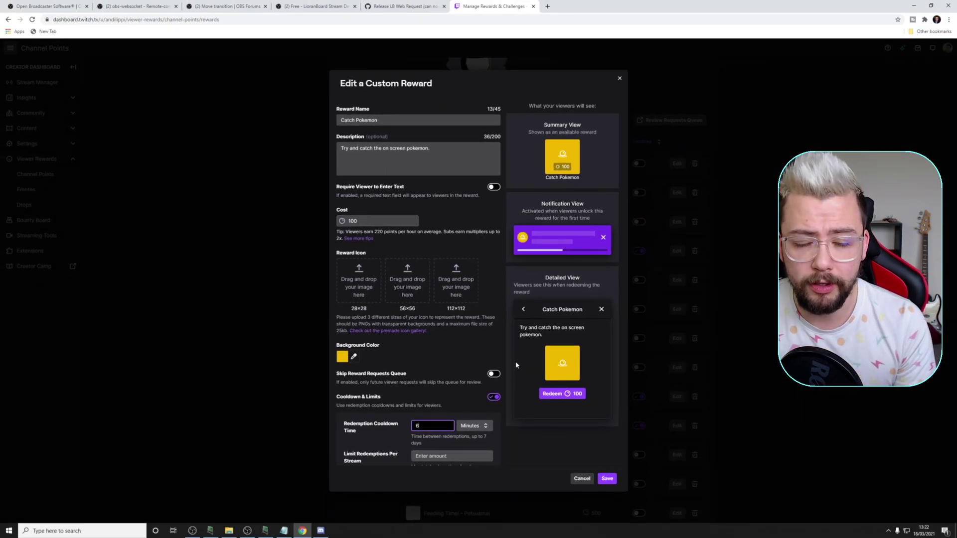
# Check the Catch Pokemon reward's name and description, and set its redemption cooldown time to 1 minute
pyautogui.click(375, 120)
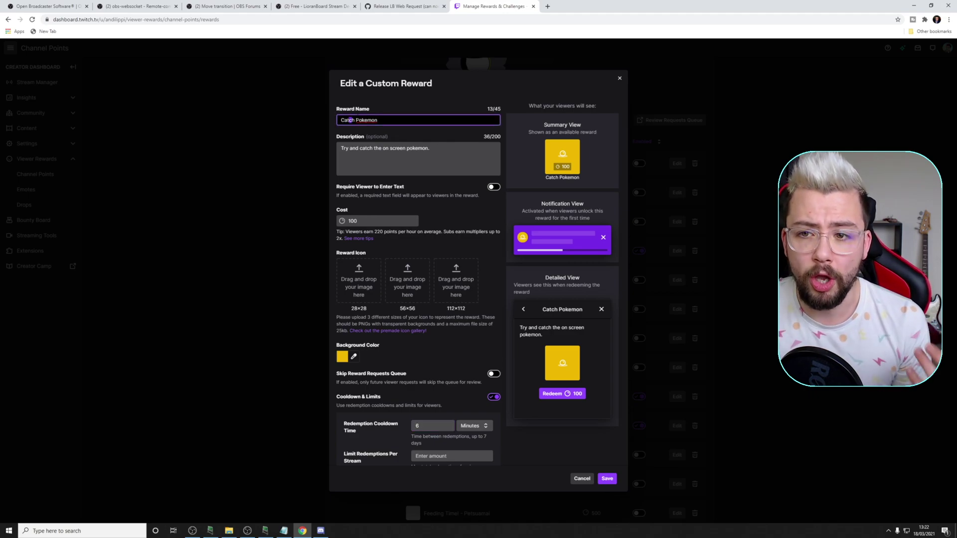
pyautogui.moveTo(349, 148); pyautogui.dragTo(431, 149)
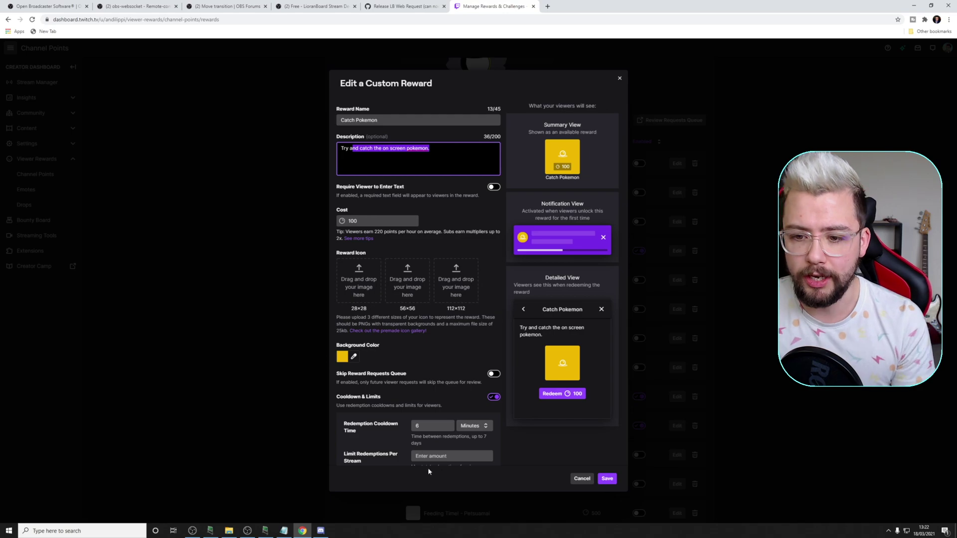
pyautogui.doubleClick(418, 425)
pyautogui.write('1')
pyautogui.scroll(-1, 418, 349)
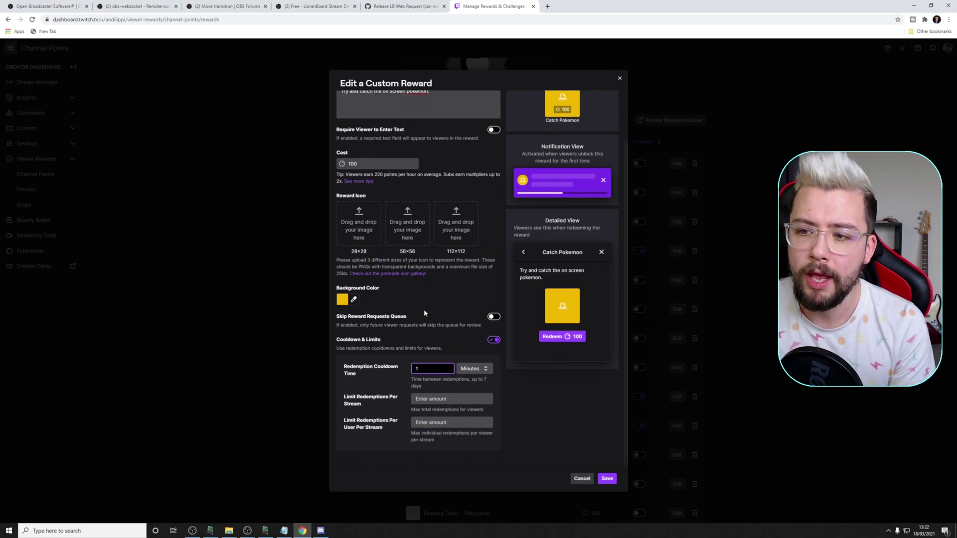
# Save the Catch Pokemon reward, switch to OBS and send !poke-start in the Twitch chat
pyautogui.click(608, 479)
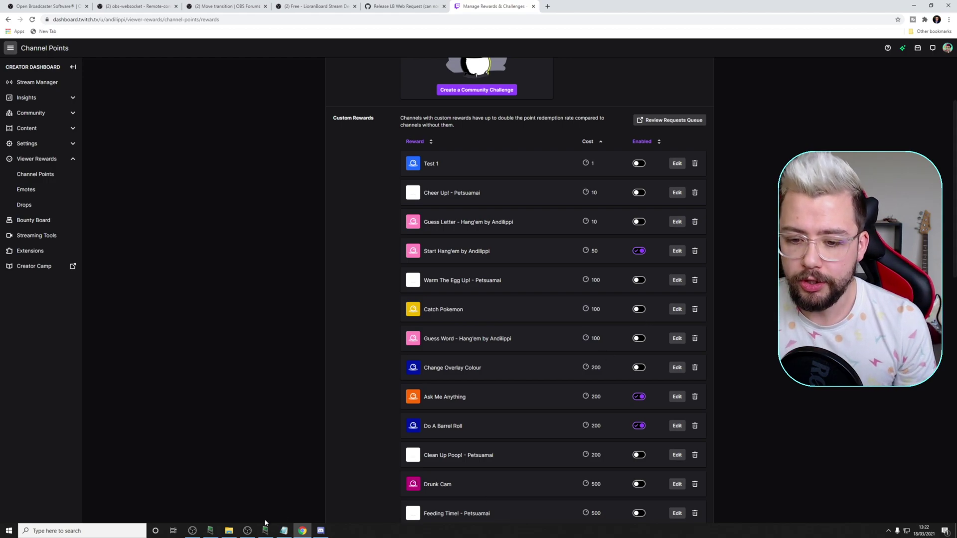
pyautogui.click(247, 531)
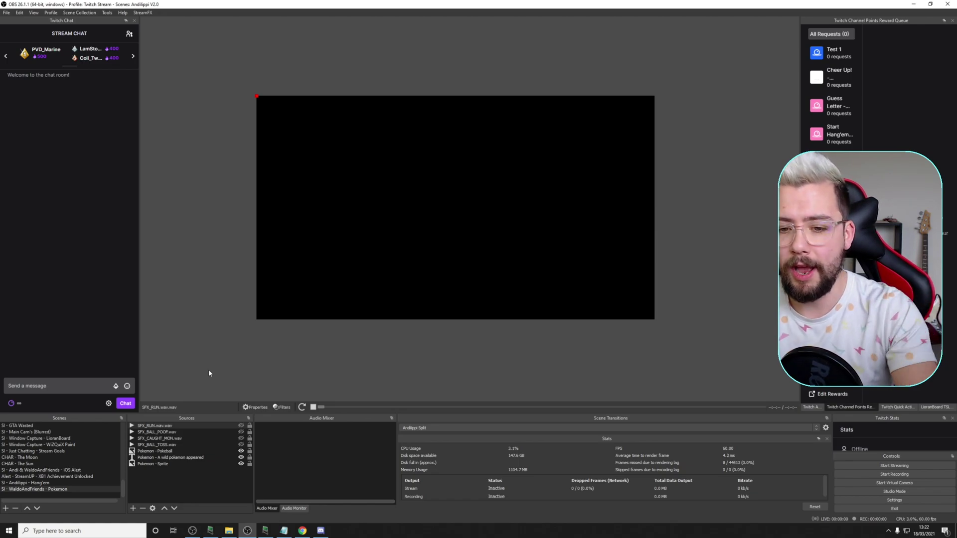
pyautogui.click(89, 386)
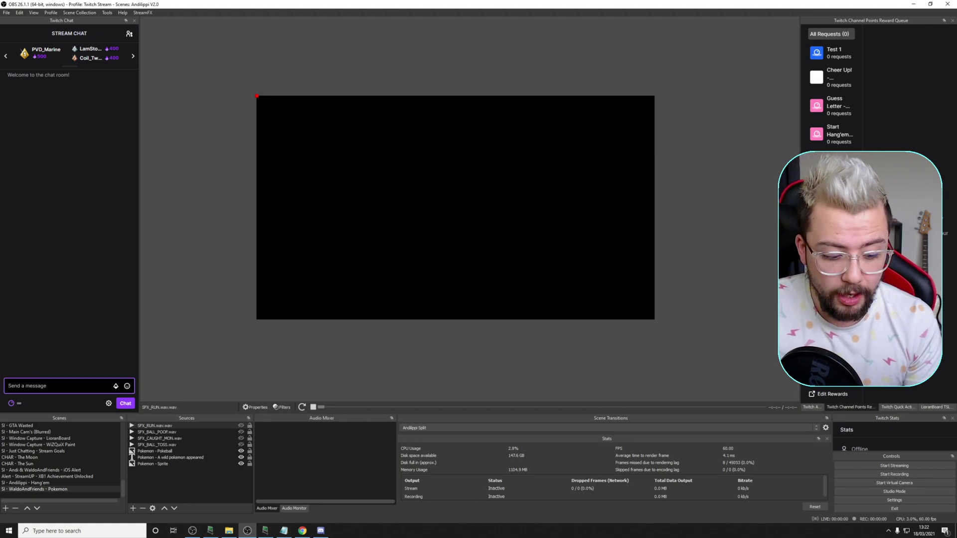
pyautogui.write('I')
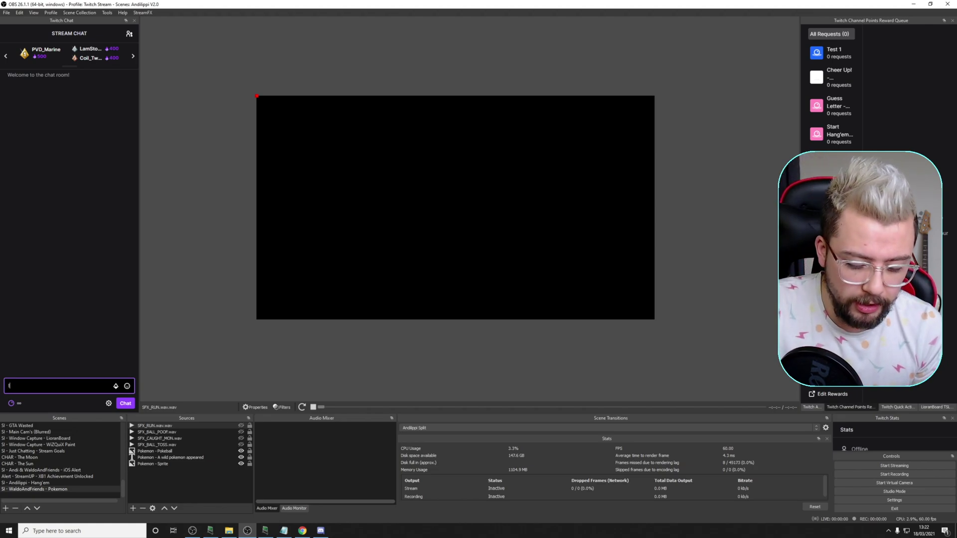
pyautogui.write('pok')
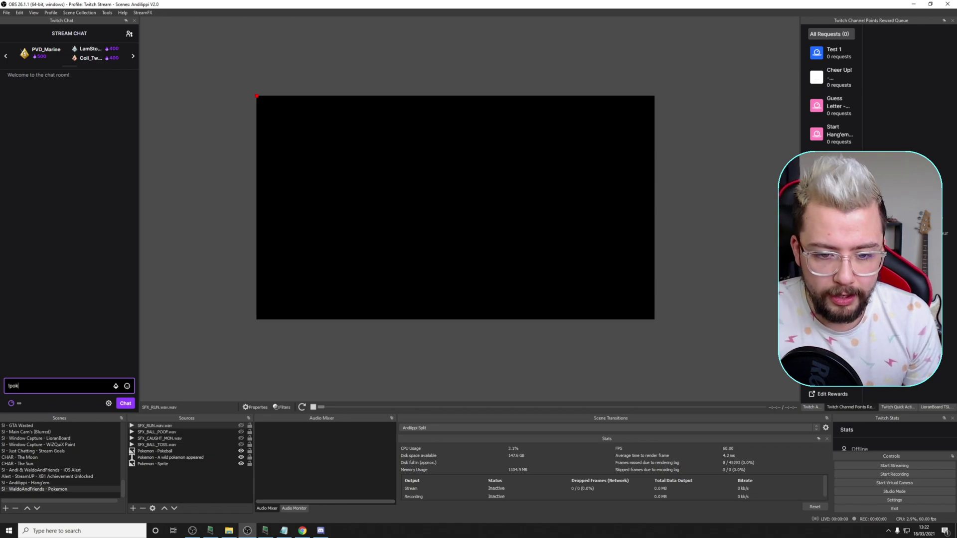
pyautogui.write('e-start')
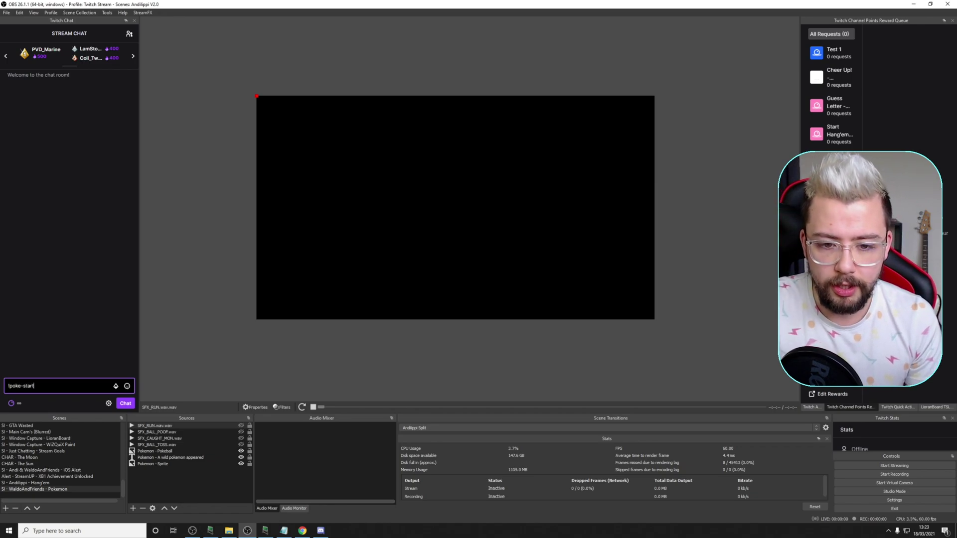
pyautogui.press('Return')
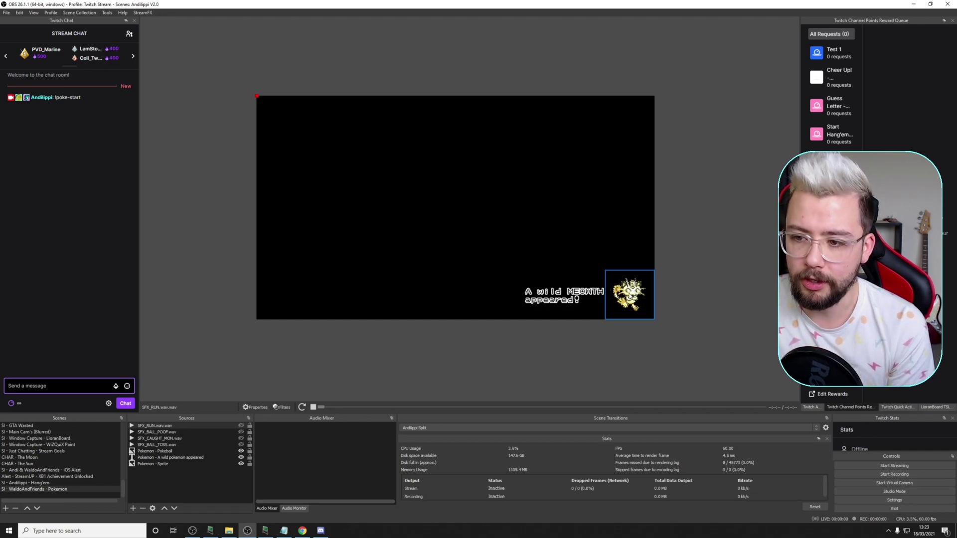
# Redeem the Catch Pokemon reward for 100 points and highlight the caught-Pokémon count in the chat reply
pyautogui.click(11, 403)
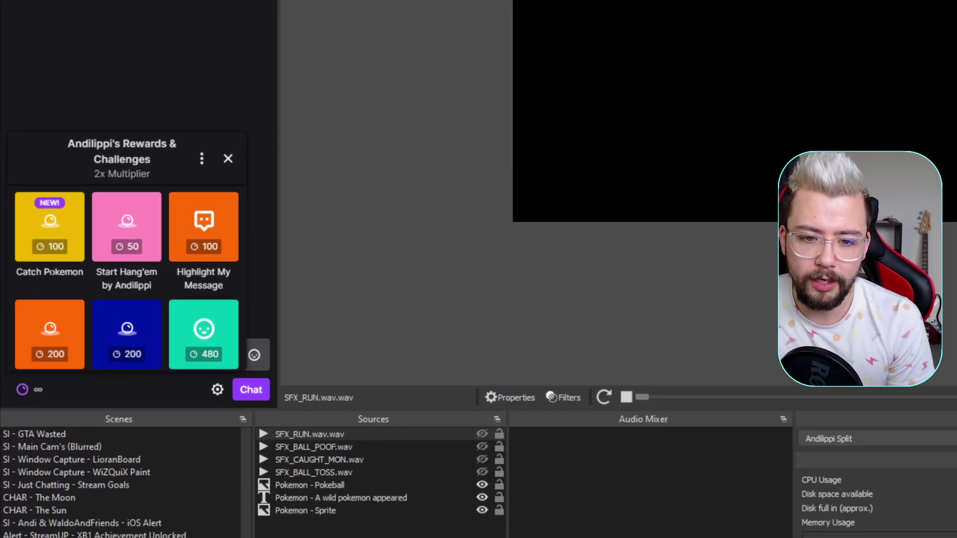
pyautogui.click(48, 225)
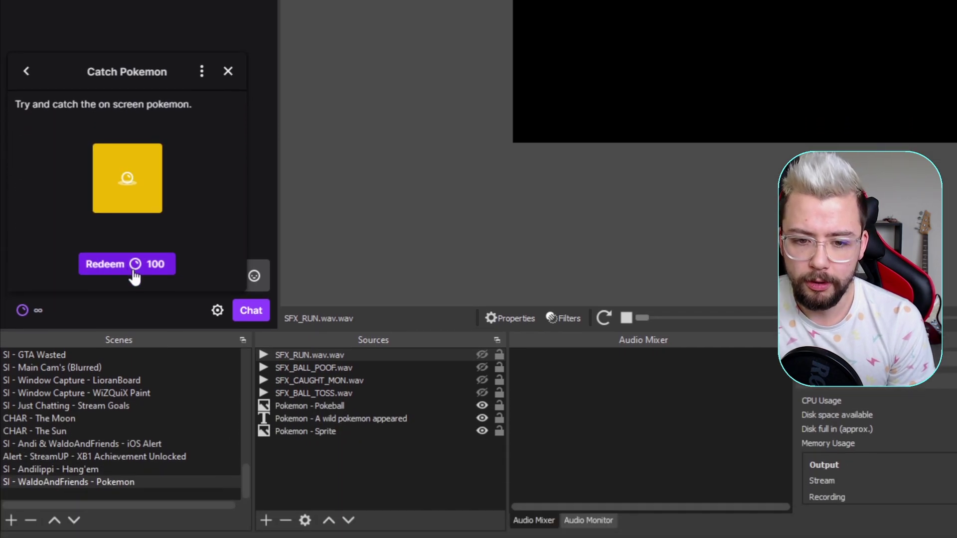
pyautogui.click(133, 318)
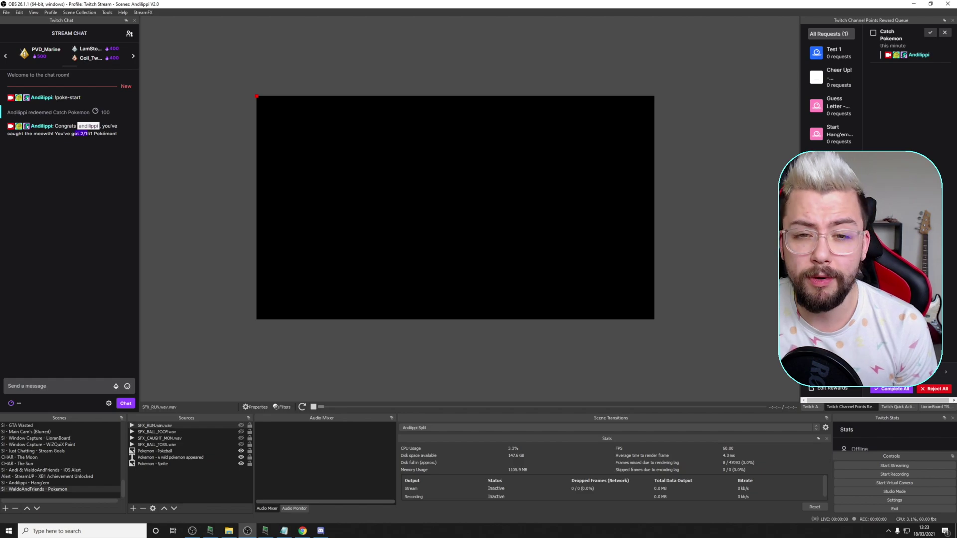
pyautogui.moveTo(92, 133); pyautogui.dragTo(72, 133)
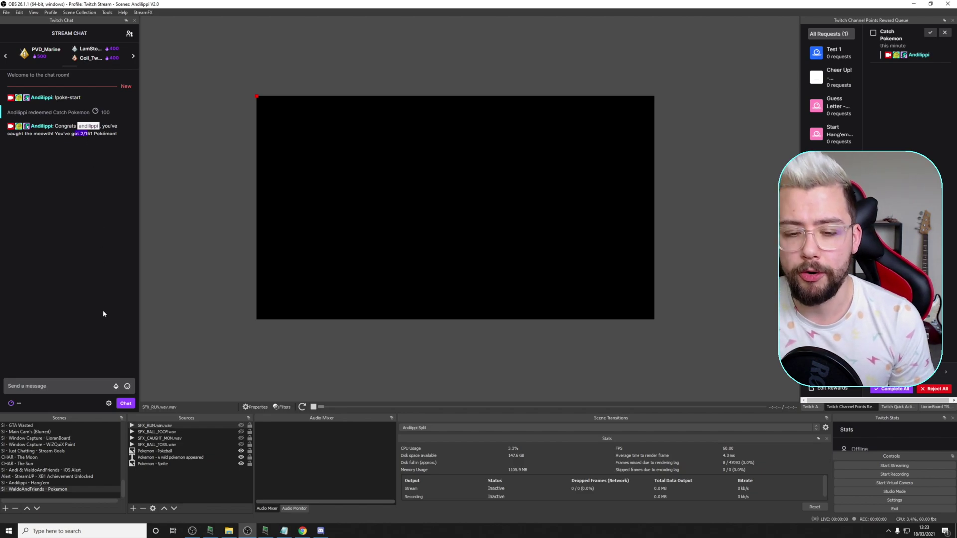
# Look up Meowth by sending !pokedex meowth in the Twitch chat
pyautogui.click(69, 386)
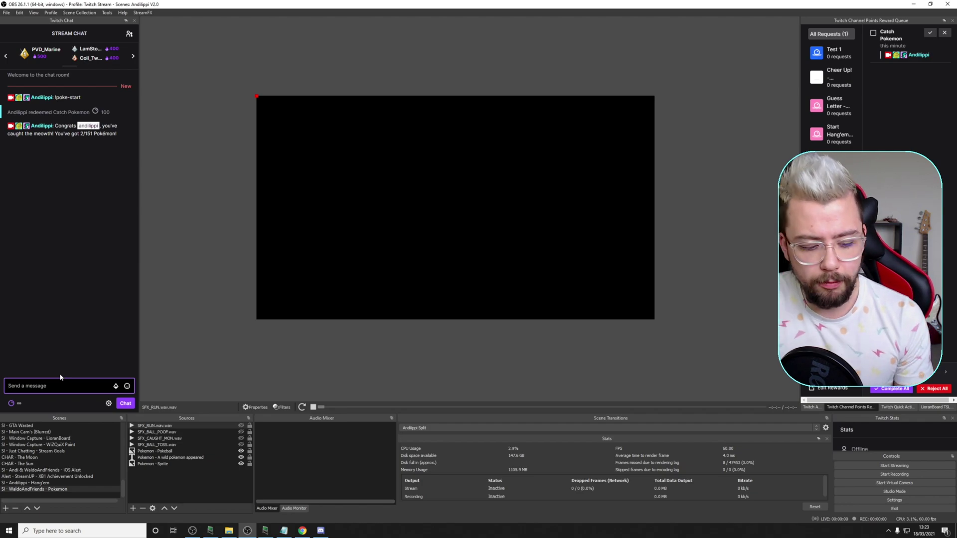
pyautogui.write('!po')
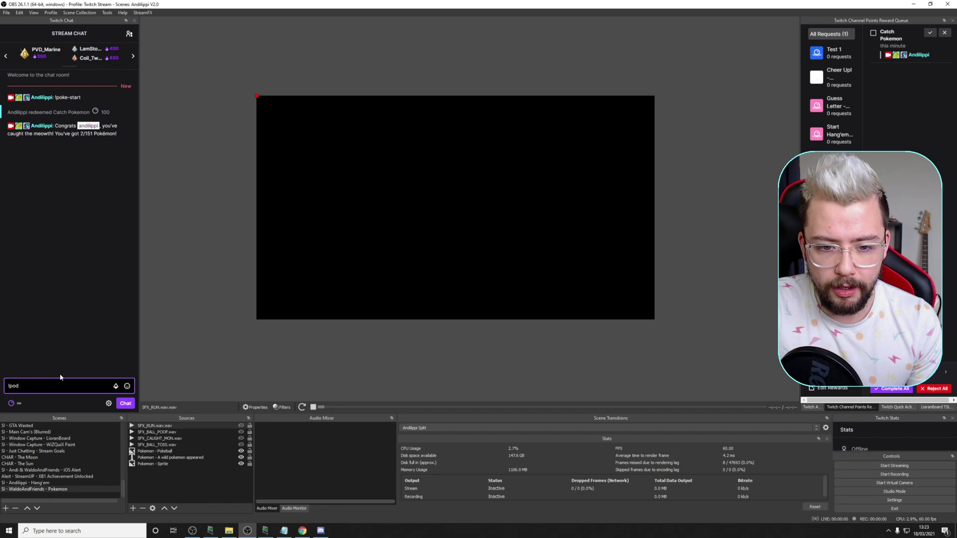
pyautogui.write('kedex')
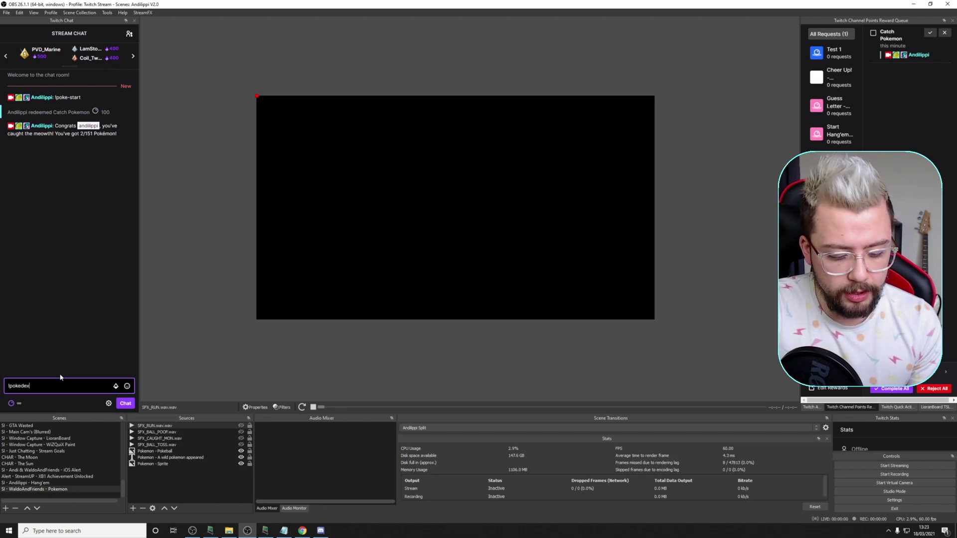
pyautogui.write(' meowth')
pyautogui.press('Return')
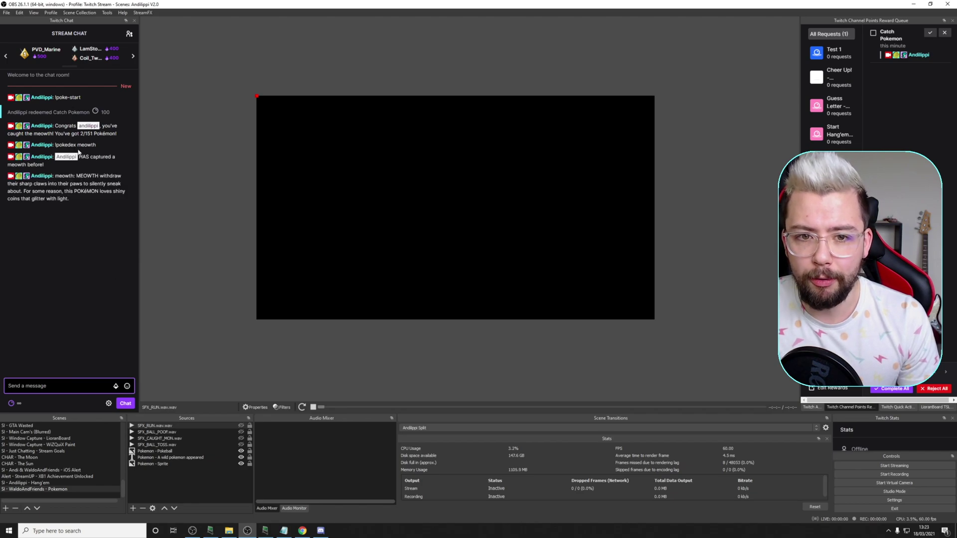
pyautogui.click(79, 158)
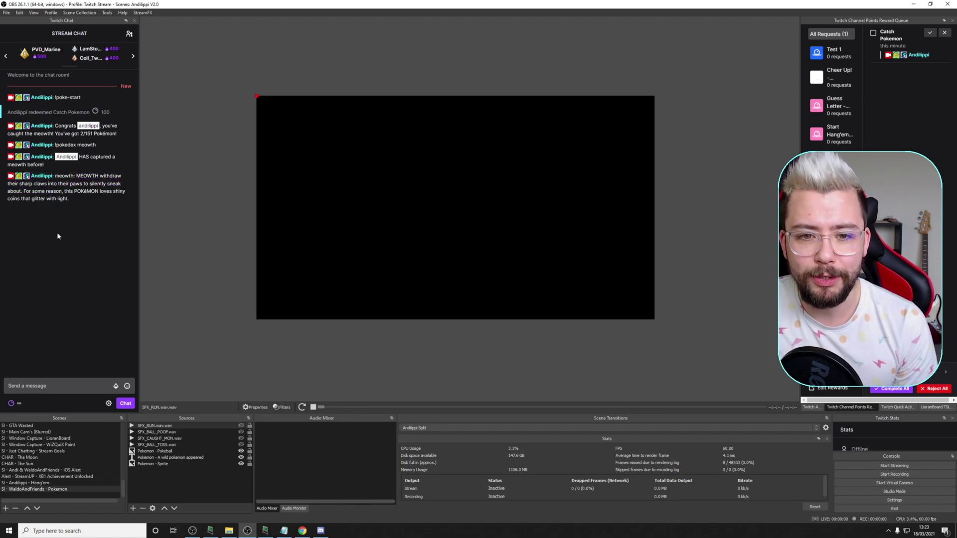
# Start another Pokemon encounter with !poke-start and request its entry by sending !pokedex without a name
pyautogui.click(72, 385)
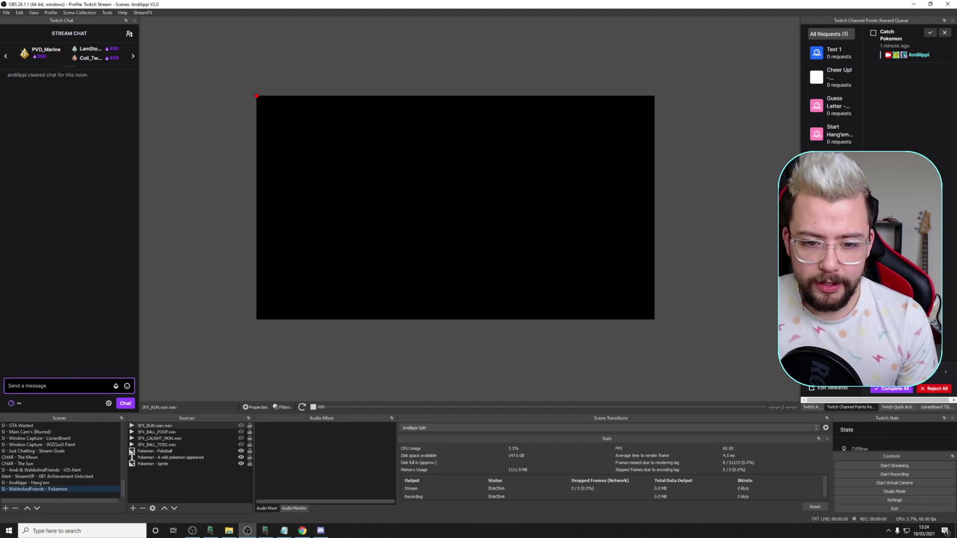
pyautogui.write('!poke-start')
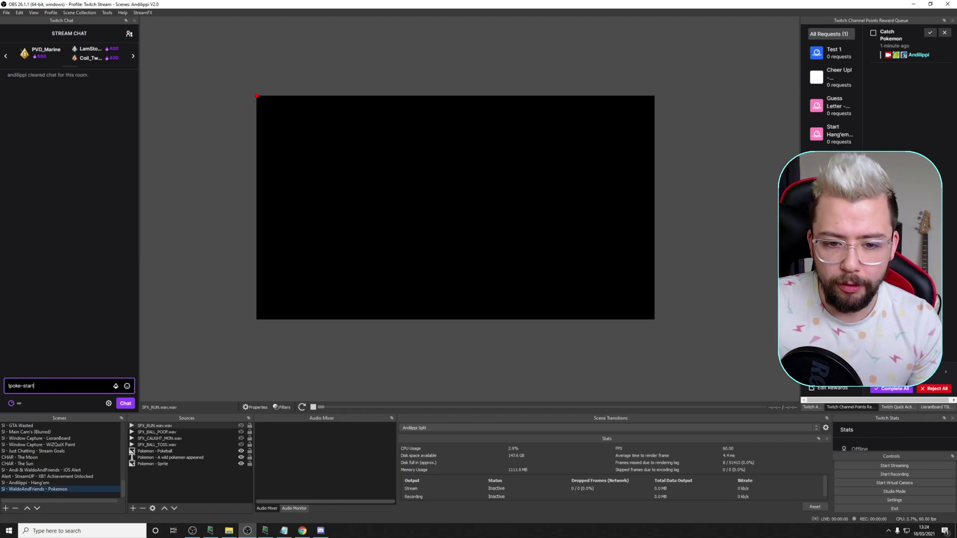
pyautogui.press('Return')
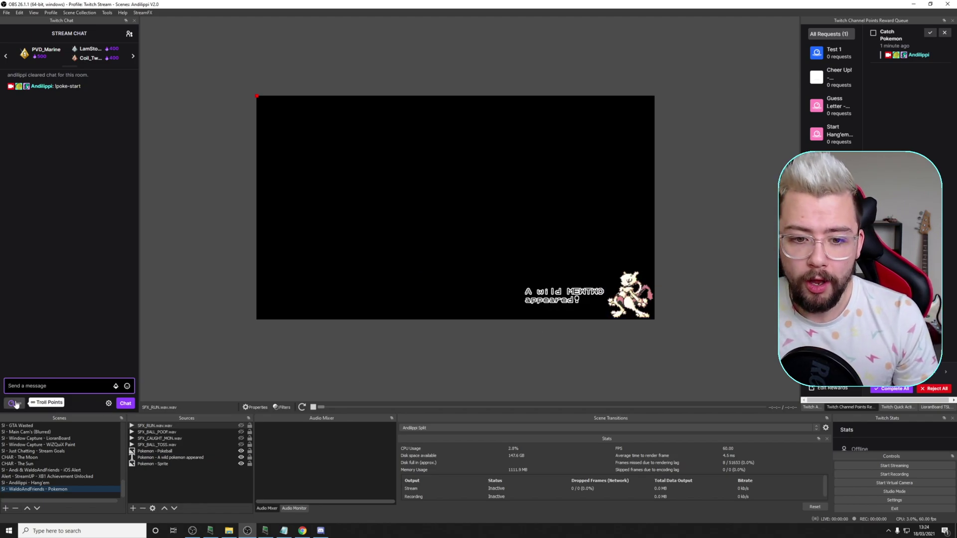
pyautogui.write('!po')
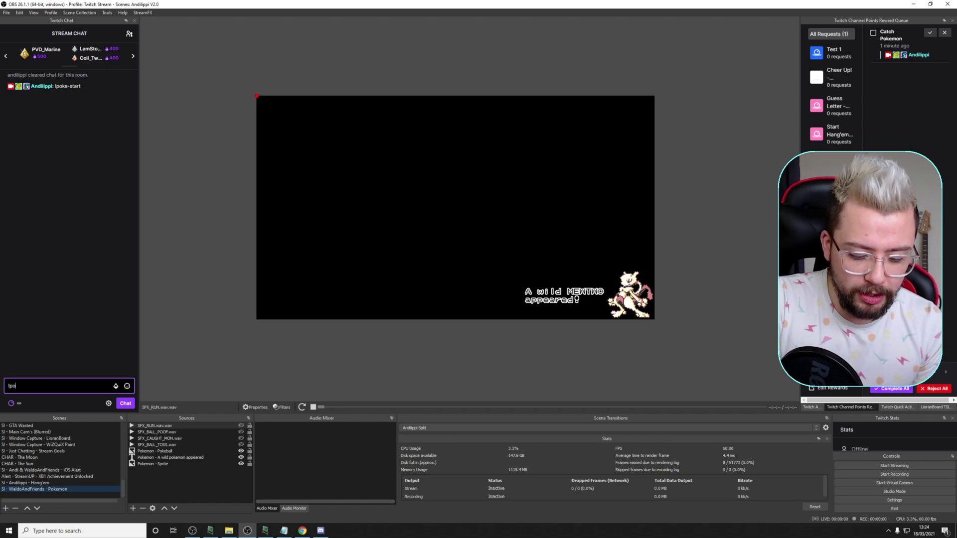
pyautogui.write('kedex')
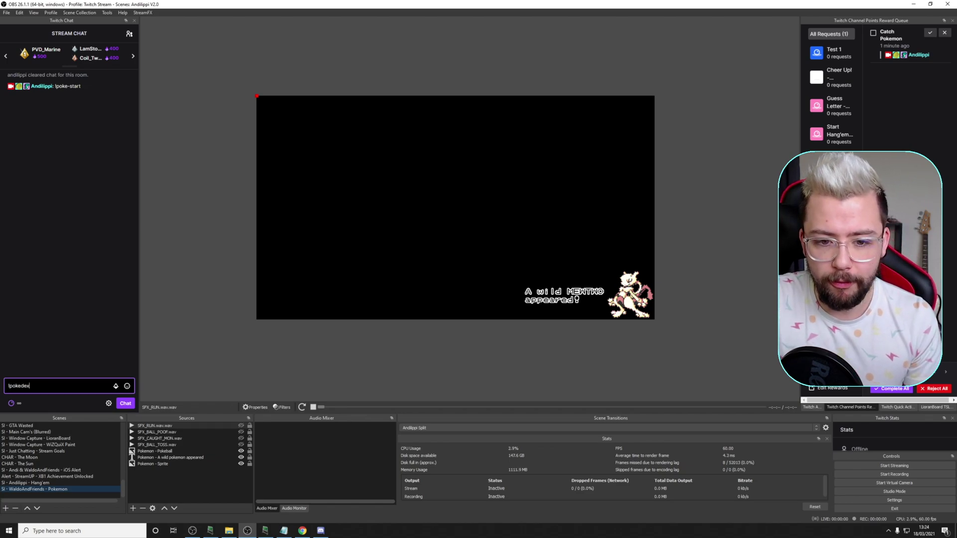
pyautogui.press('Return')
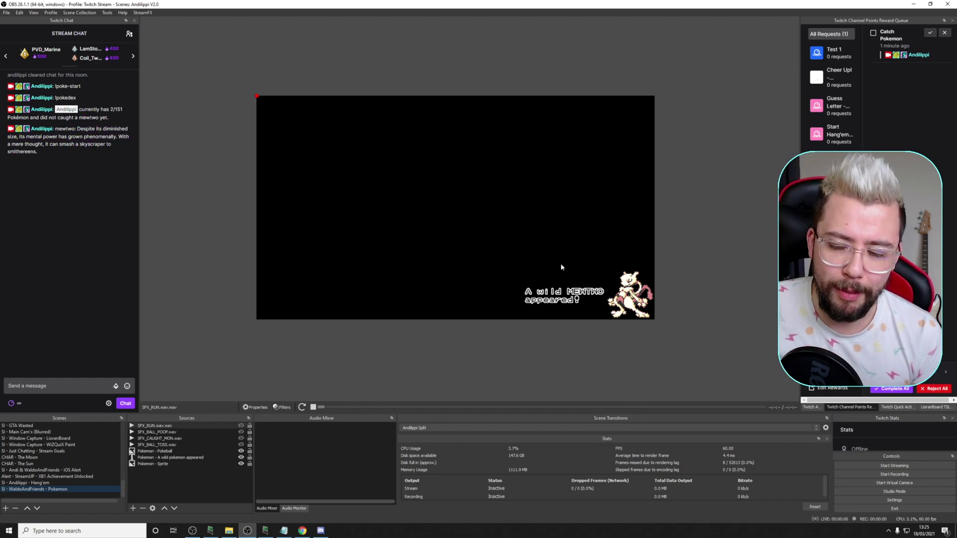
# Redeem the Catch Pokemon reward for 100 points against the on-screen Mewtwo
pyautogui.click(11, 403)
pyautogui.click(19, 321)
pyautogui.click(67, 381)
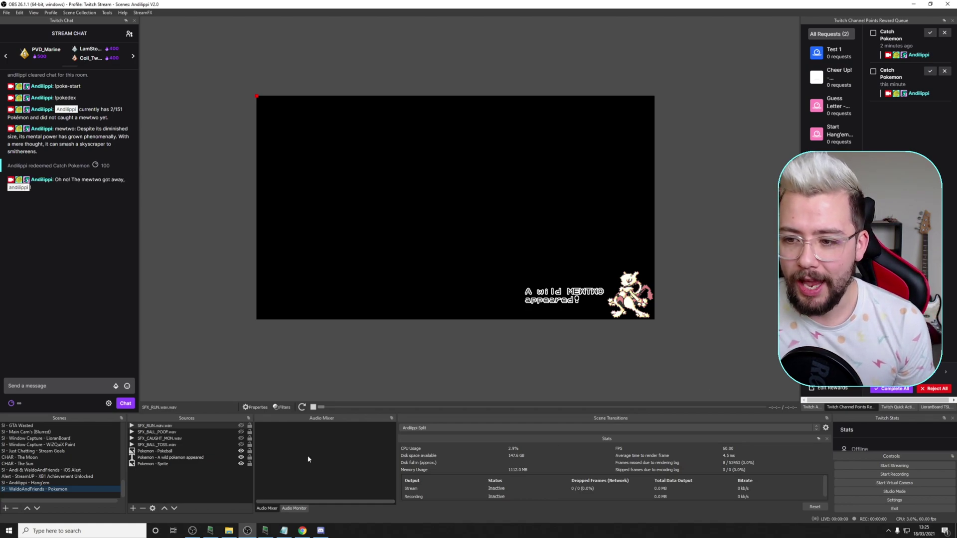
# End the current encounter with !poke-end and reinitialize the Pokemon game with !poke-init in the Twitch chat
pyautogui.click(87, 383)
pyautogui.write('!p')
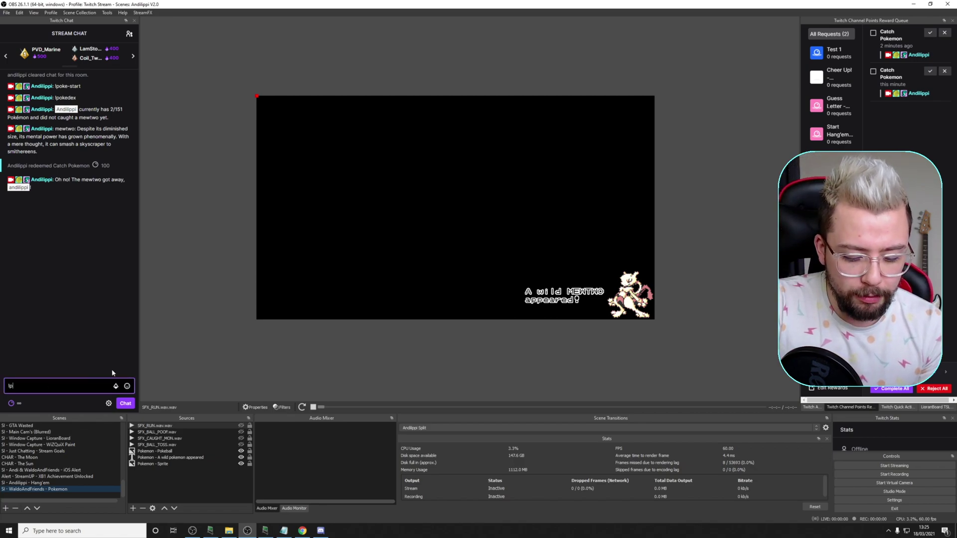
pyautogui.write('oke-end')
pyautogui.press('Return')
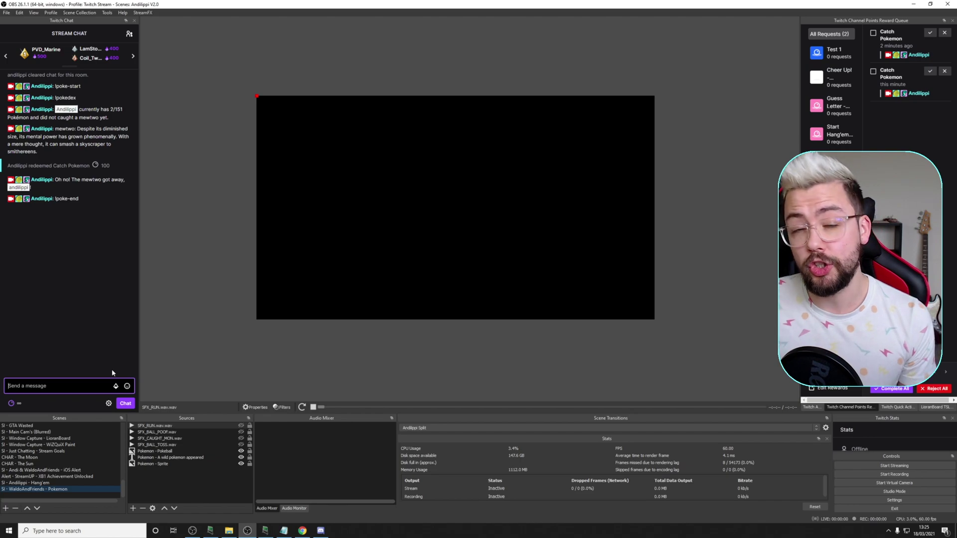
pyautogui.write('!po')
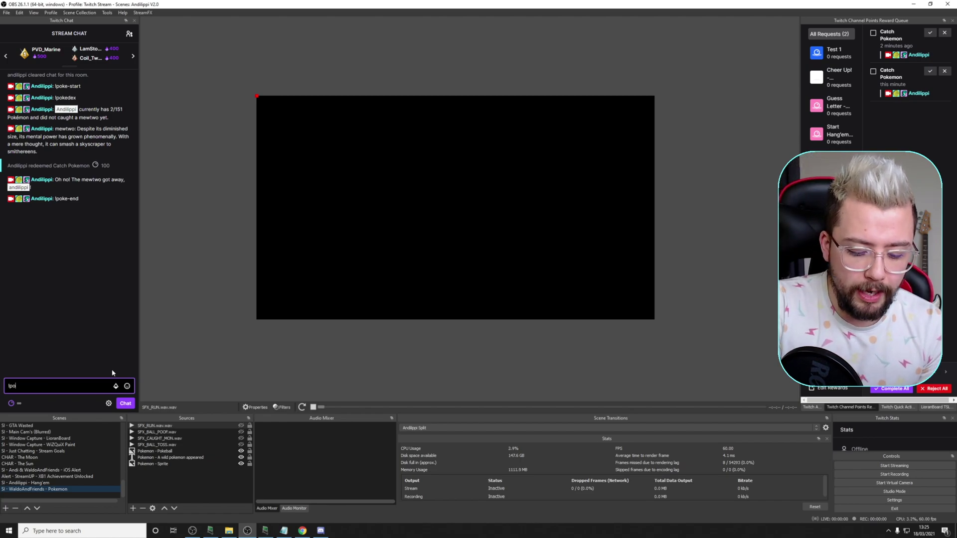
pyautogui.write('ke-init')
pyautogui.press('Return')
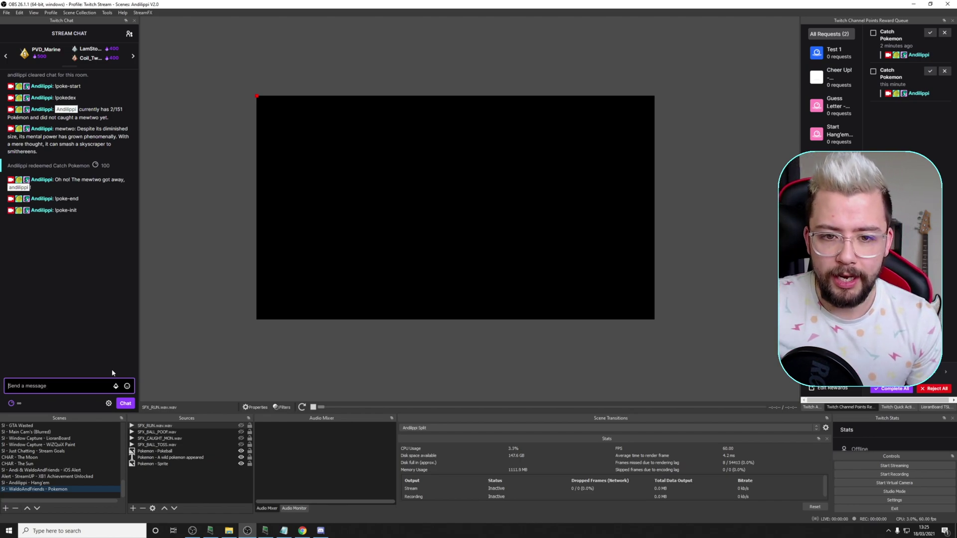